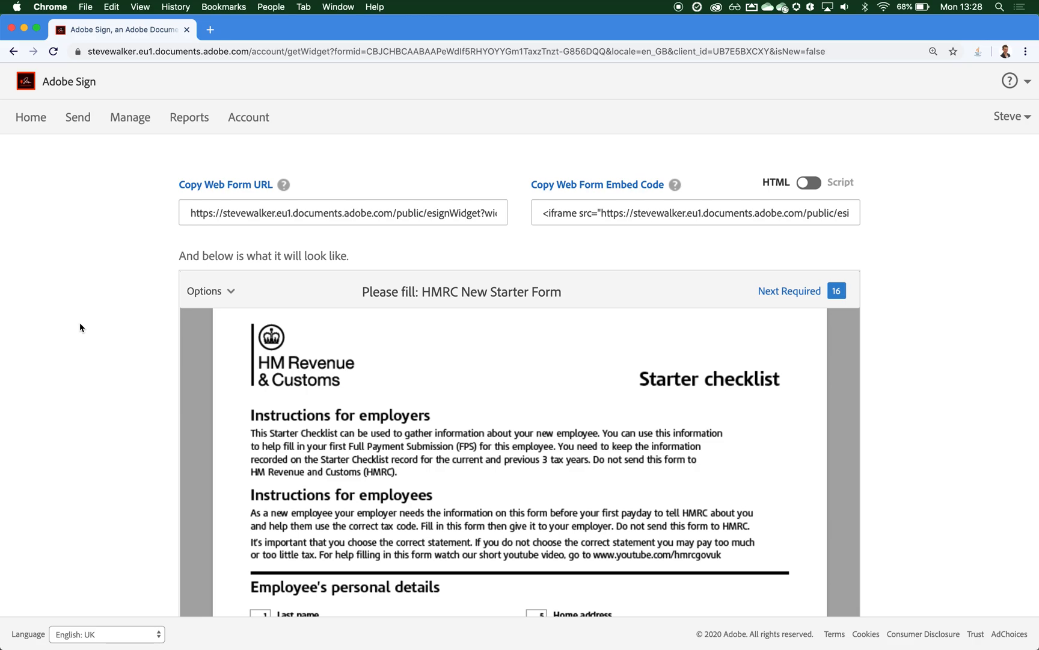
# - Copy the published HMRC New Starter Form's web form URL and then its embed code
pyautogui.click(268, 211)
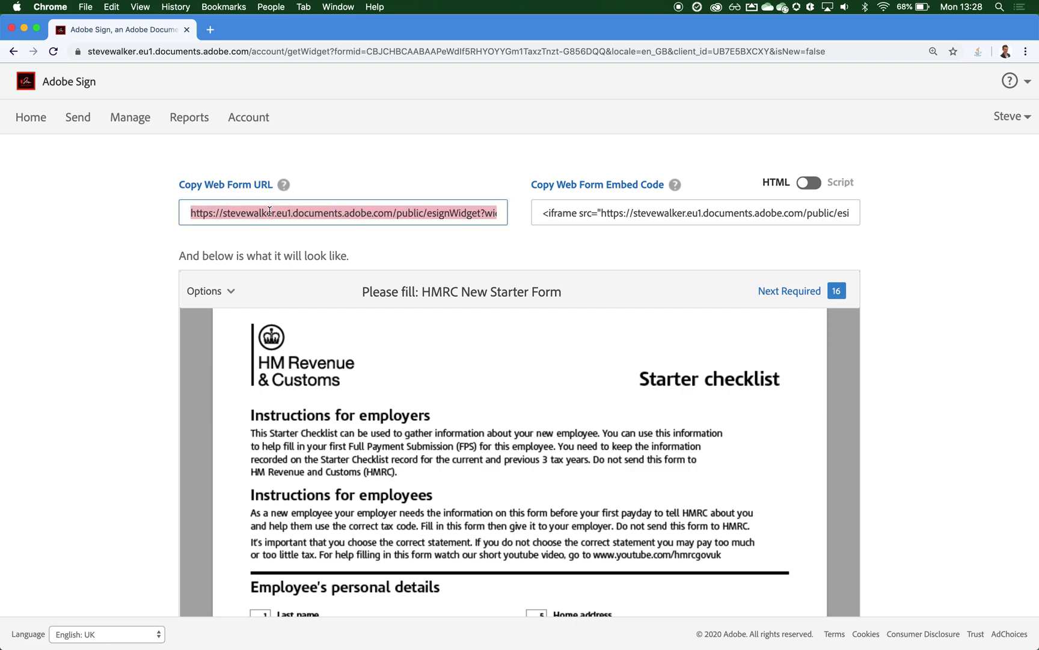
pyautogui.click(546, 213)
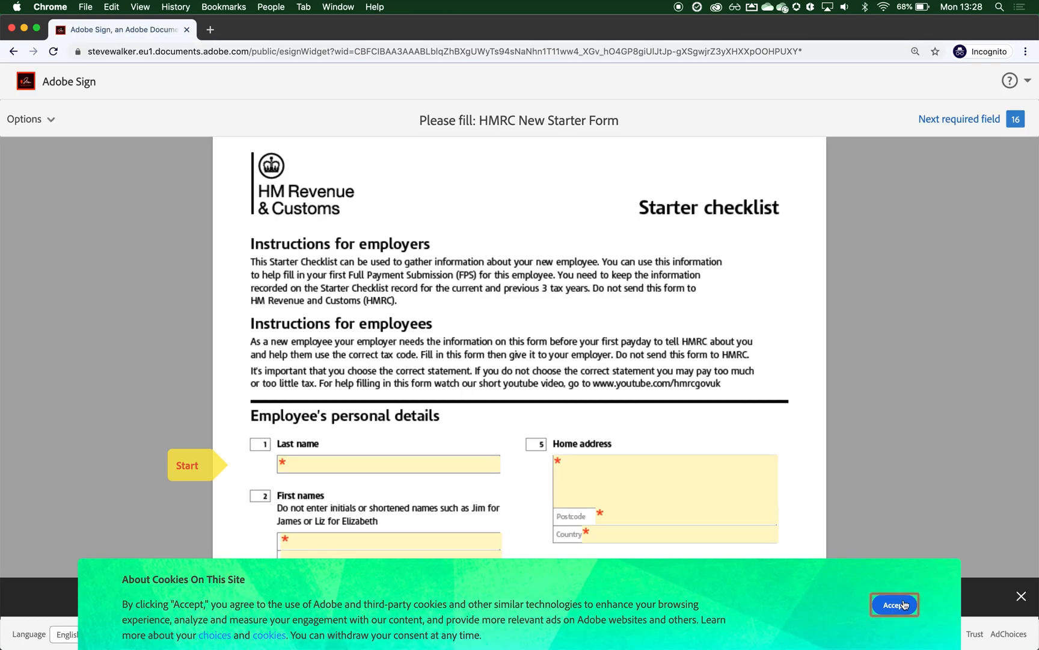
# - Accept cookies and fill the form's last name, first names, address, country and gender Male, reaching date of birth
pyautogui.click(896, 604)
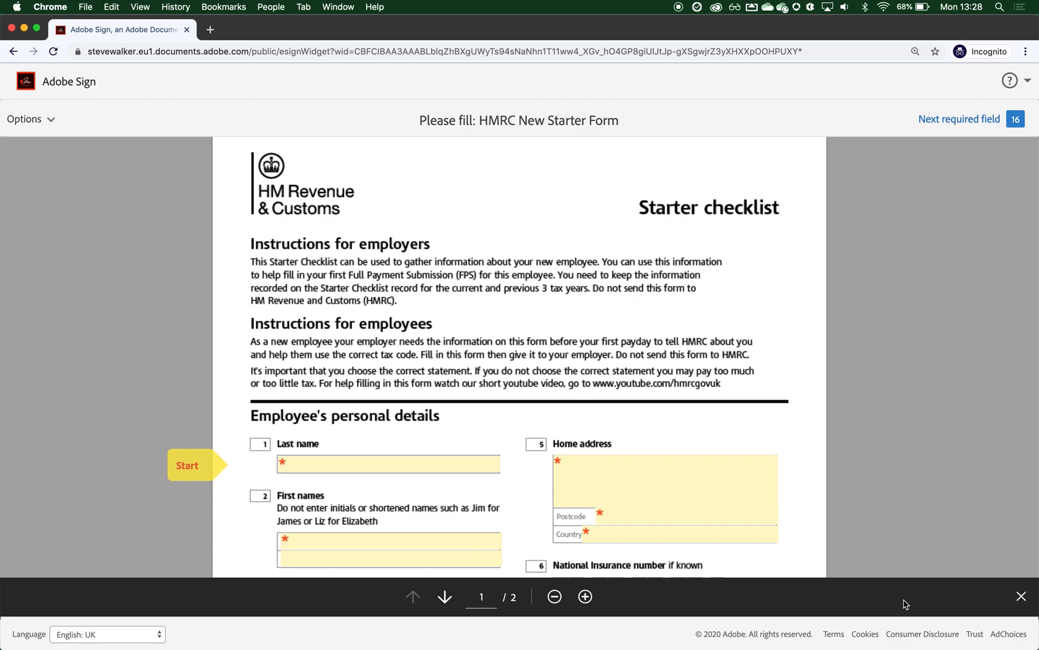
pyautogui.moveTo(959, 120)
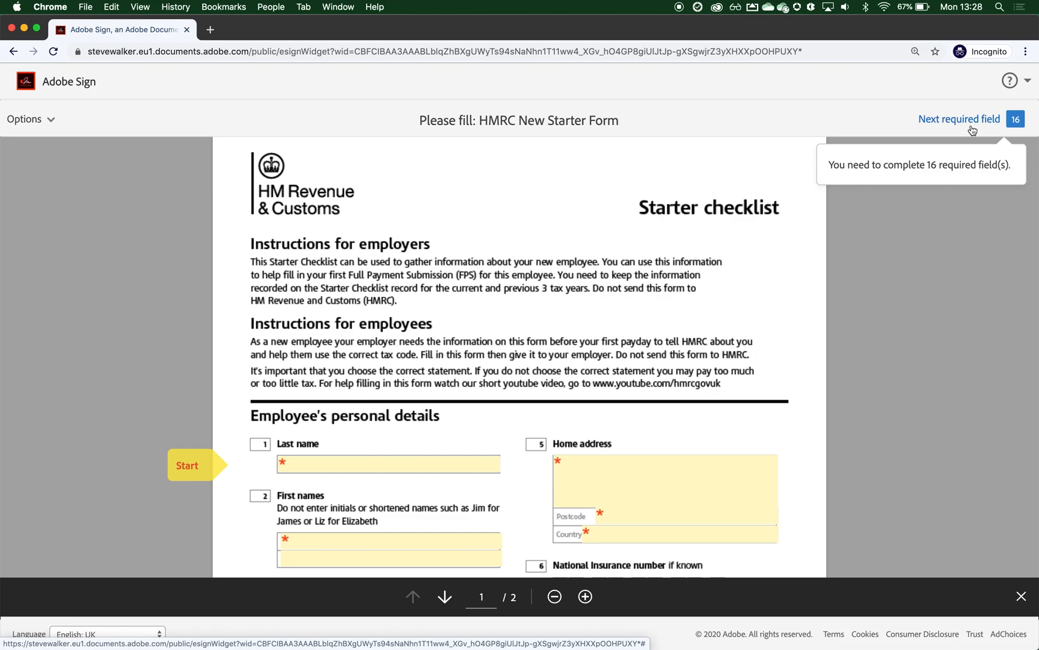
pyautogui.scroll(-3, 803, 382)
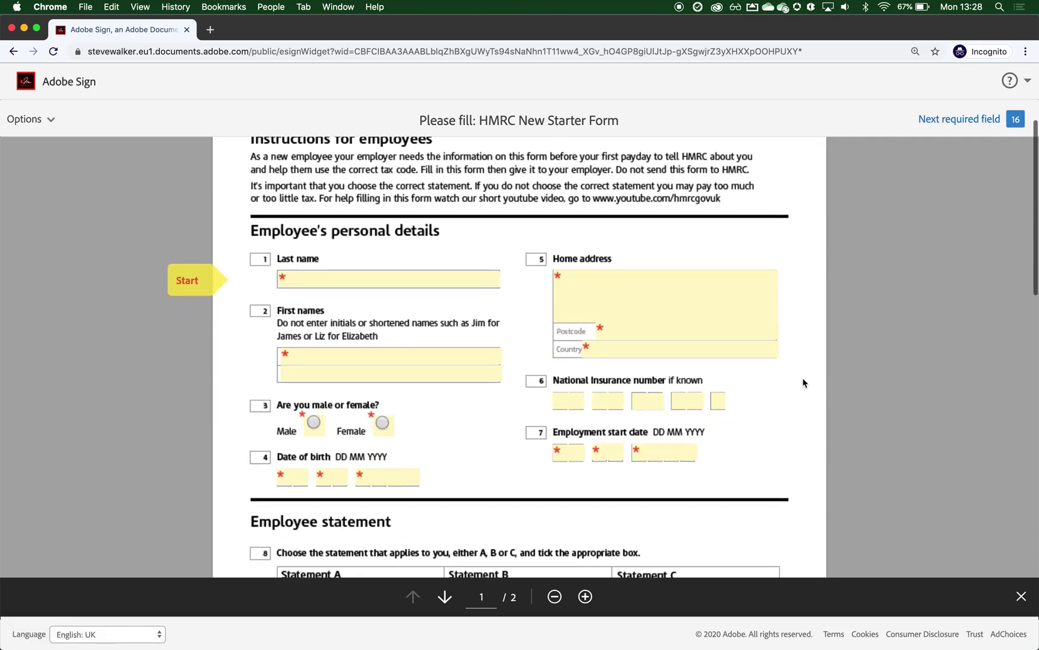
pyautogui.click(351, 276)
pyautogui.write('Smythe')
pyautogui.press('Tab')
pyautogui.write('John')
pyautogui.press('Tab')
pyautogui.write('123 Any Street\tA1 1AA')
pyautogui.press('Tab')
pyautogui.write('UK')
pyautogui.press('Tab')
pyautogui.press('space')
pyautogui.press('Tab')
pyautogui.write('06\t10')
pyautogui.press('Tab')
pyautogui.write('1988\t01\t01\t2020')
pyautogui.scroll(-5, 566, 496)
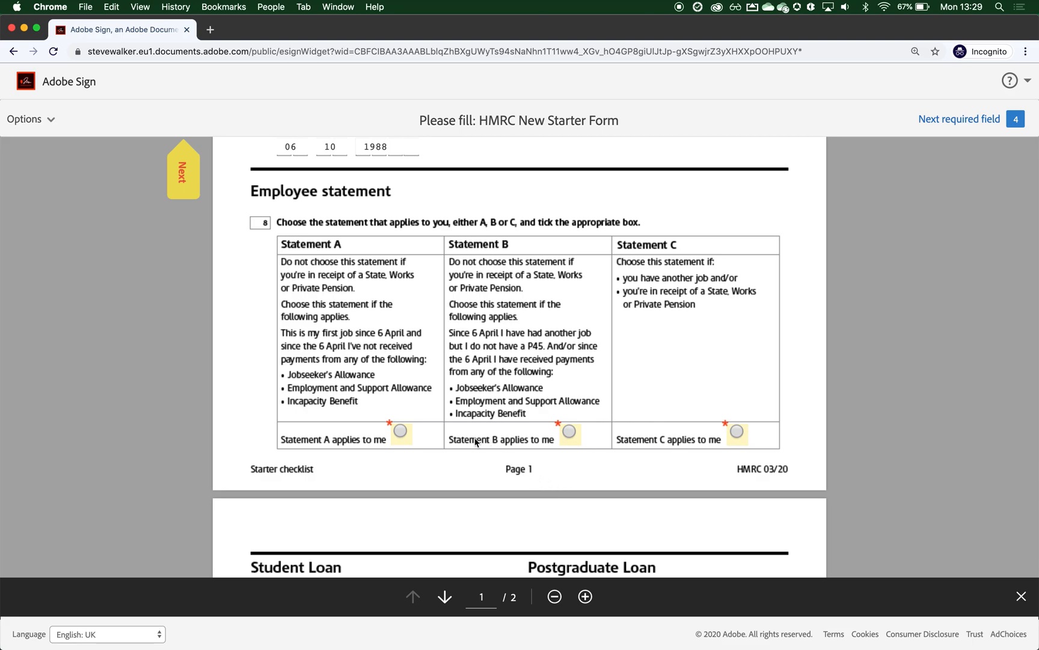
# - Choose Statement A and answer the student loan question No after trying Yes
pyautogui.click(399, 431)
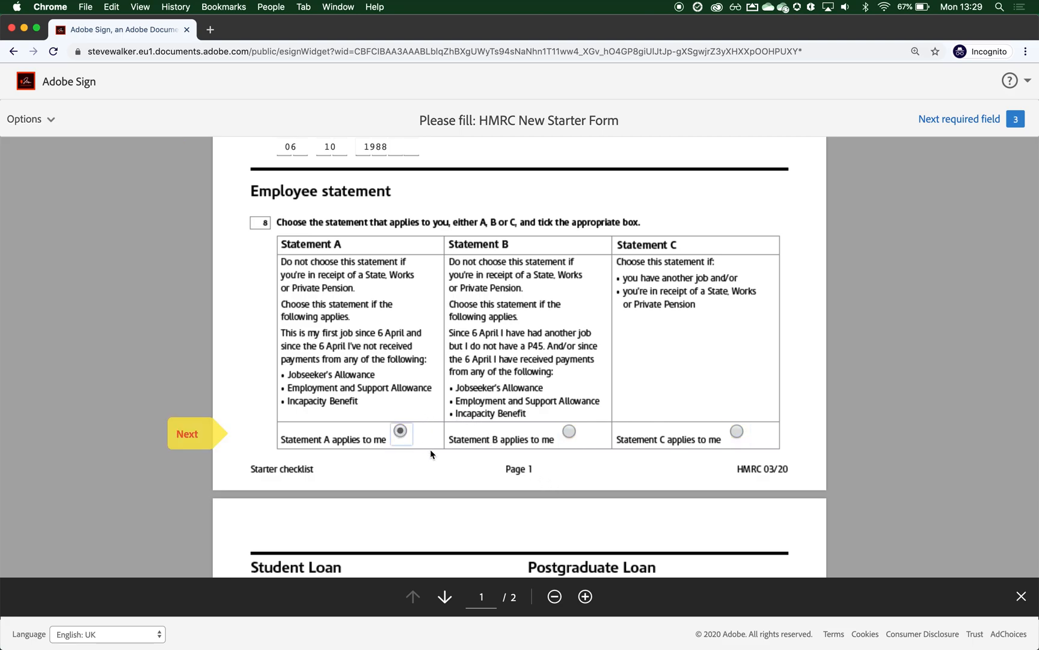
pyautogui.scroll(-10, 429, 463)
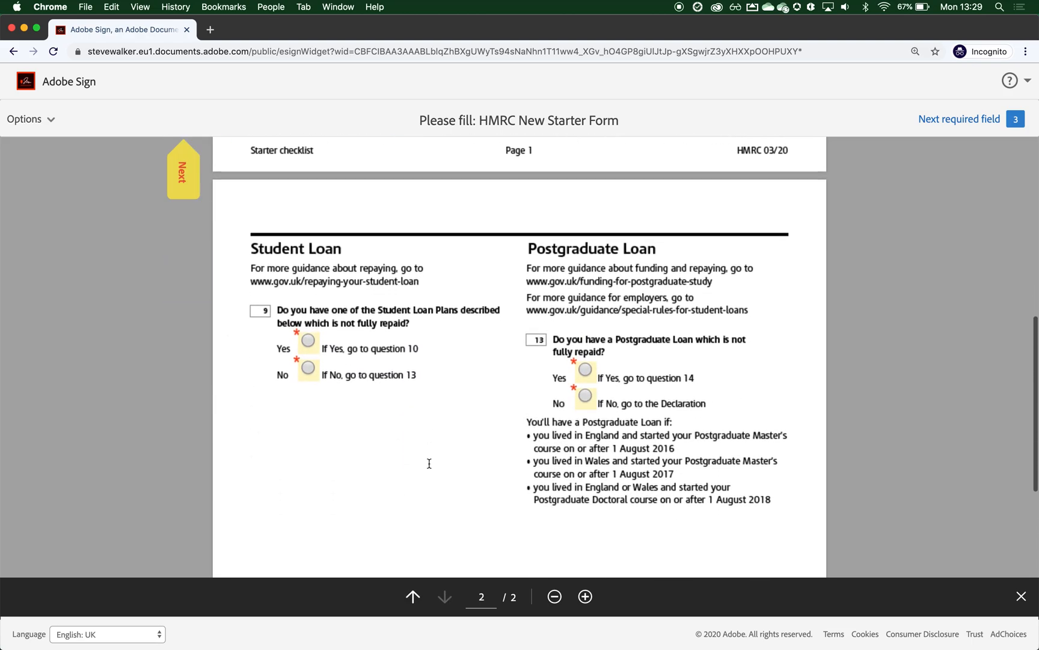
pyautogui.scroll(-1, 428, 463)
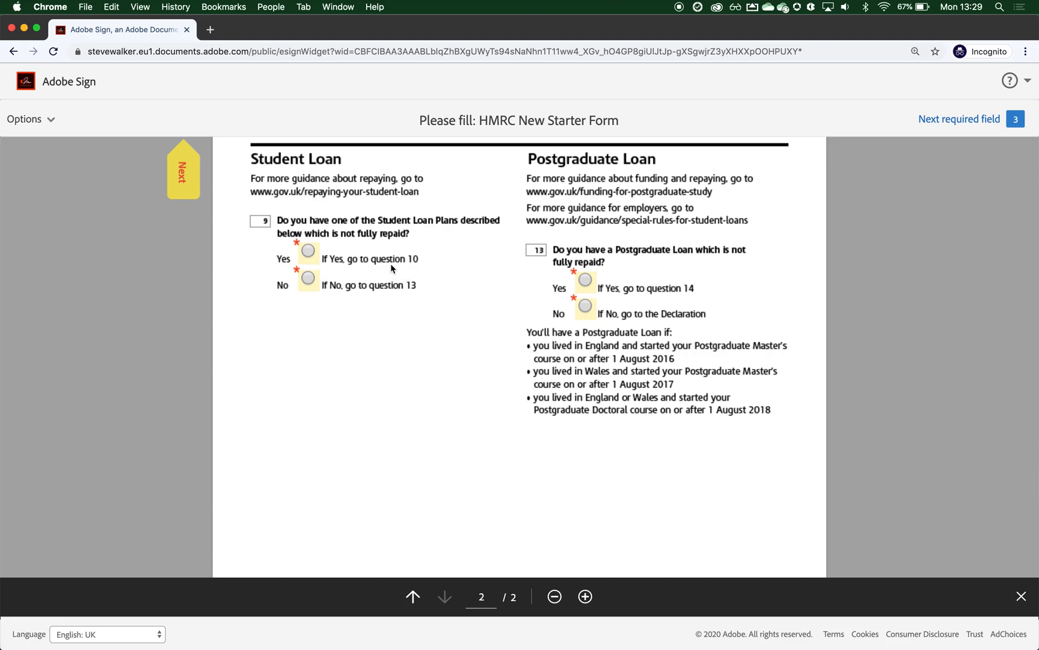
pyautogui.click(309, 254)
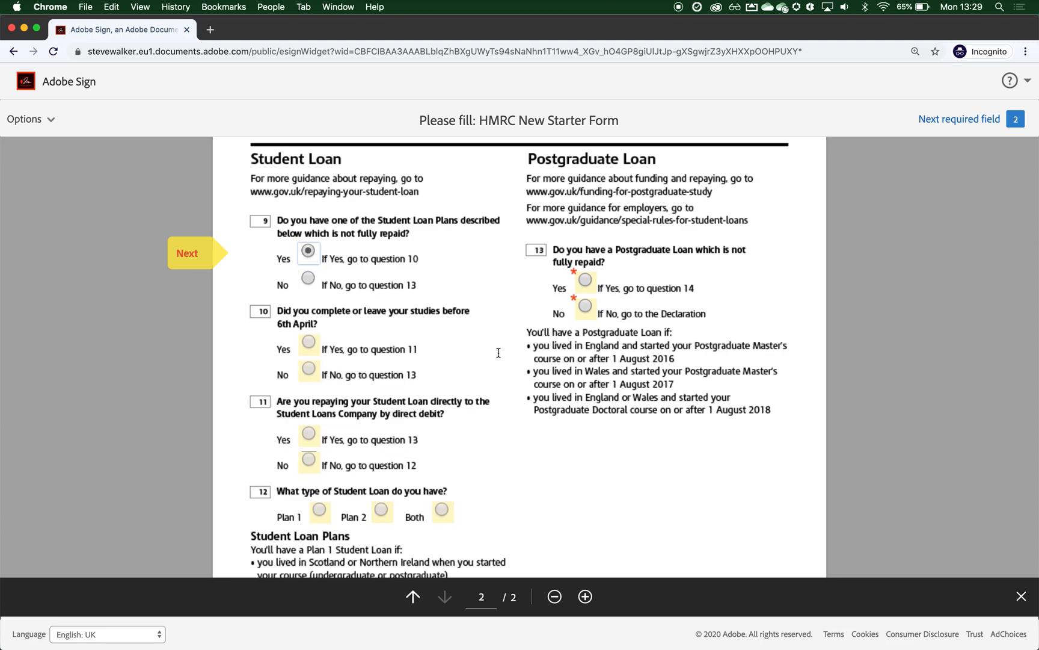
pyautogui.scroll(-3, 500, 355)
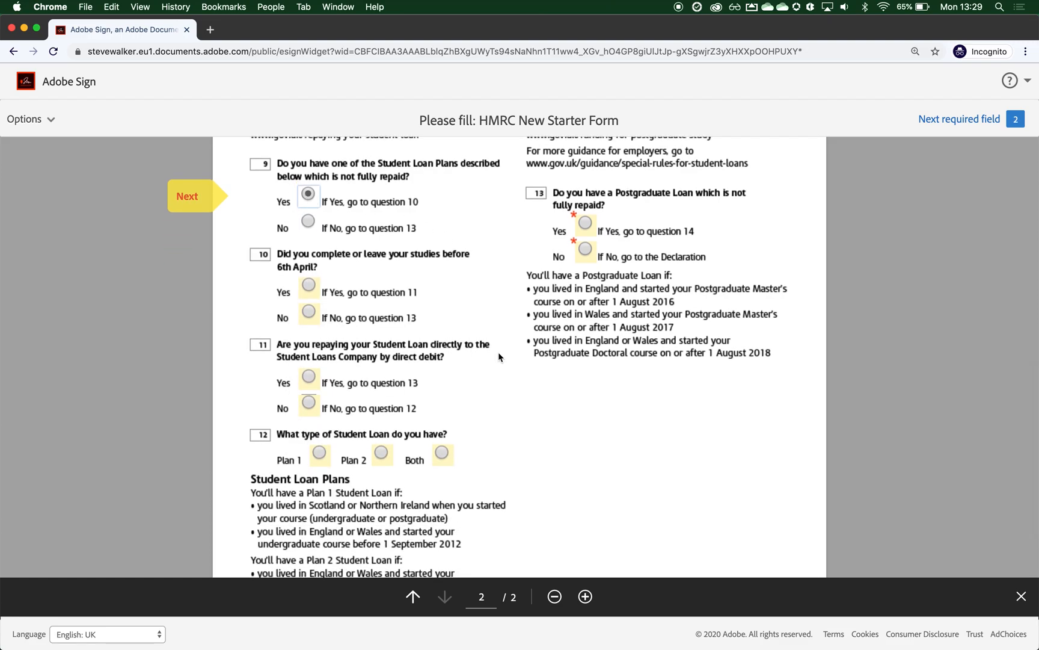
pyautogui.click(307, 226)
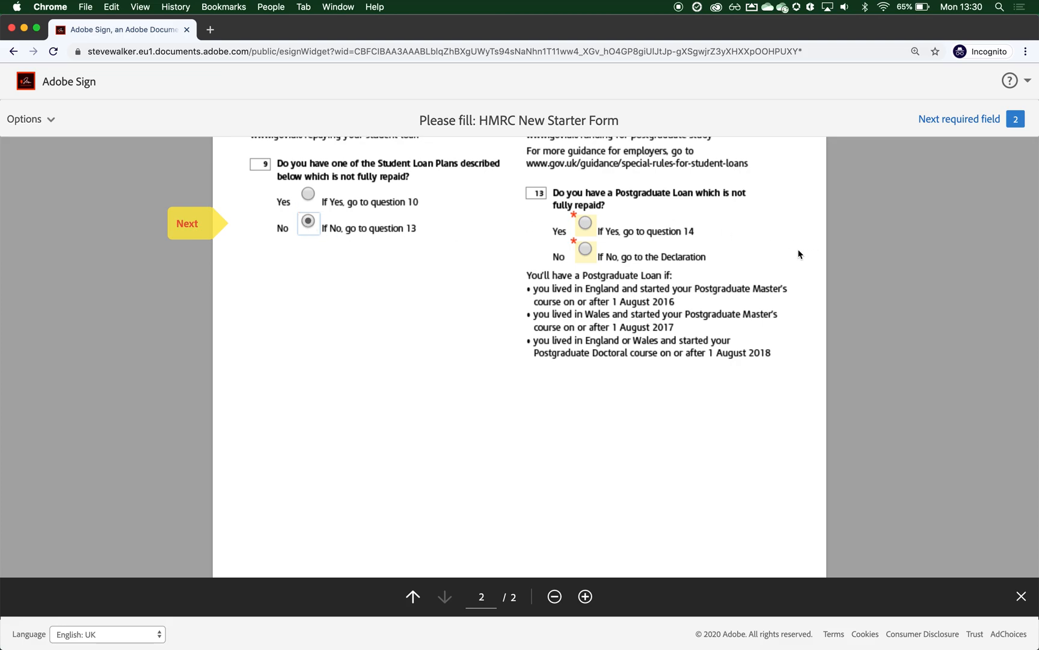
# - Answer the postgraduate loan question No, after toggling through Yes
pyautogui.click(586, 250)
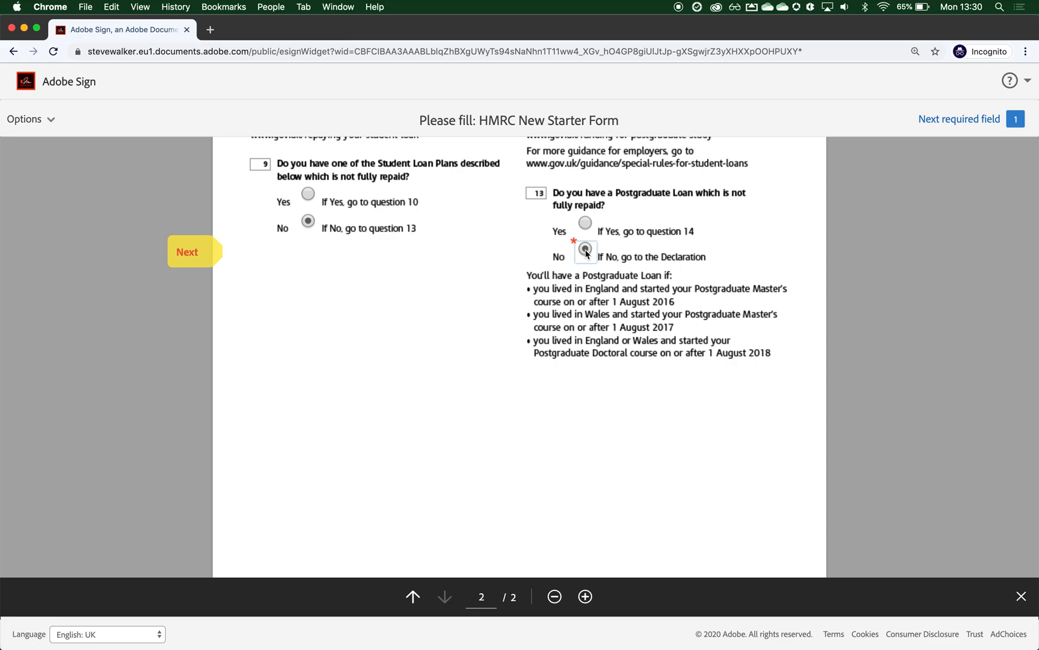
pyautogui.click(585, 227)
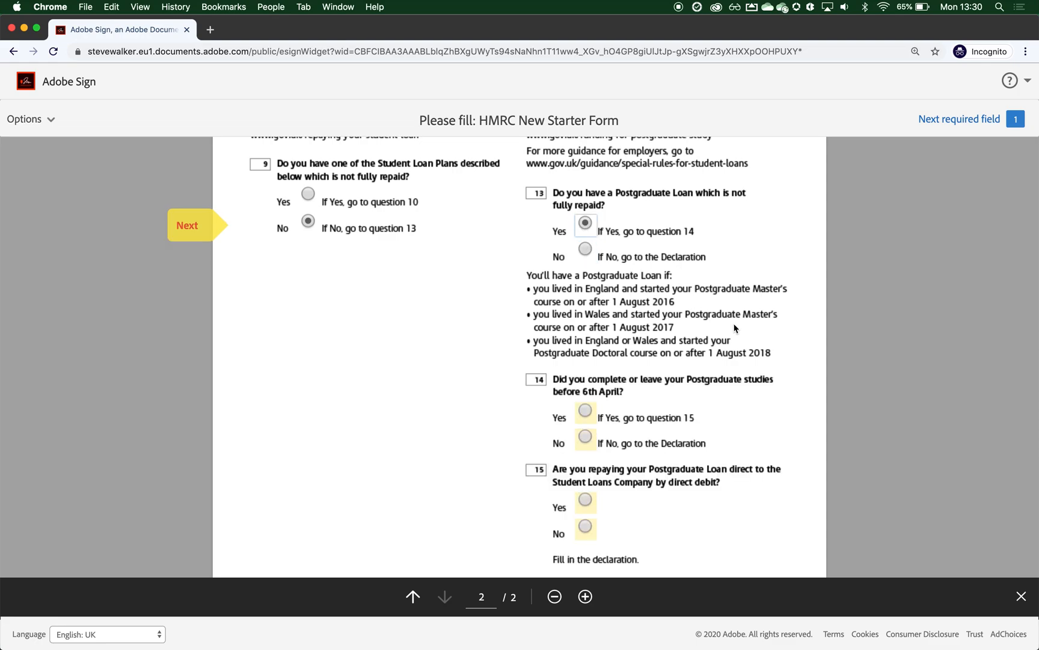
pyautogui.click(585, 249)
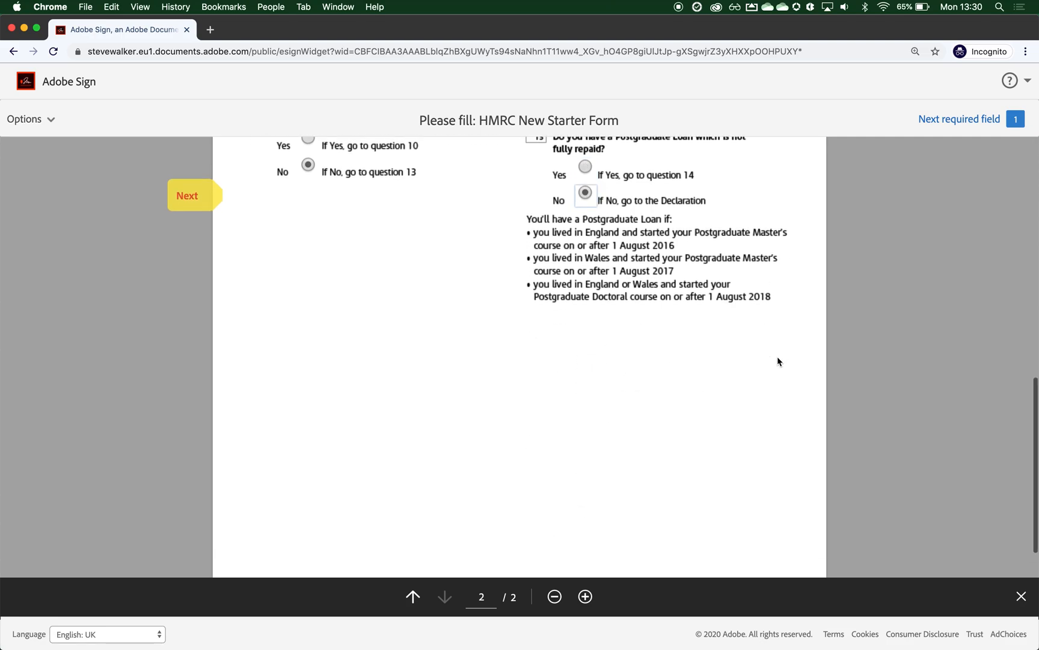
pyautogui.scroll(-8, 777, 356)
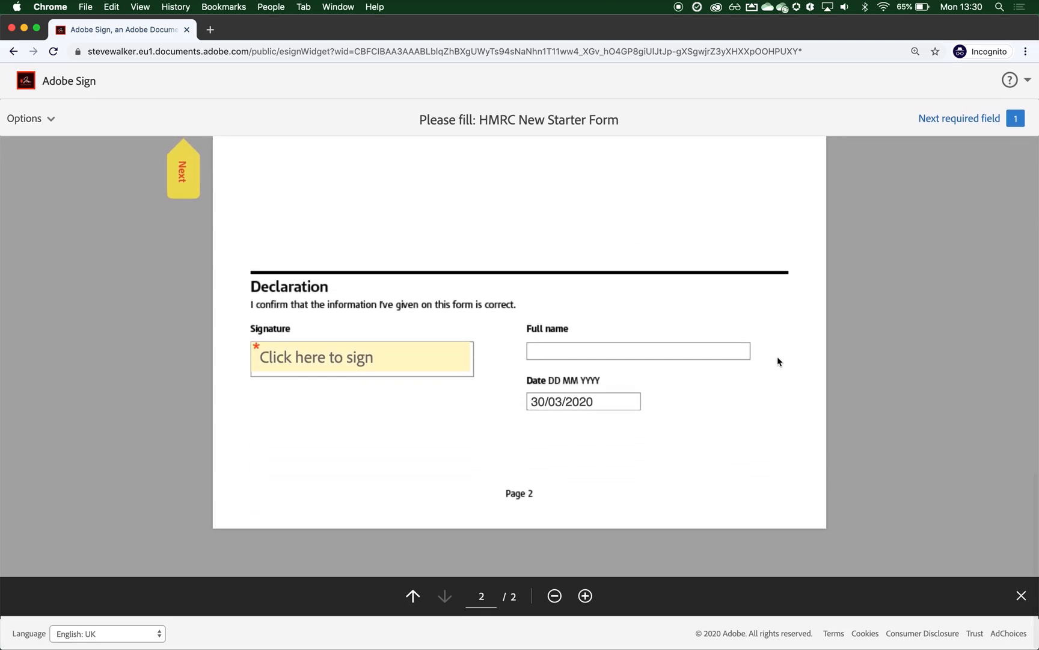
# - Sign the declaration with a hand-drawn 'J.S.' signature and apply it to the form
pyautogui.click(317, 366)
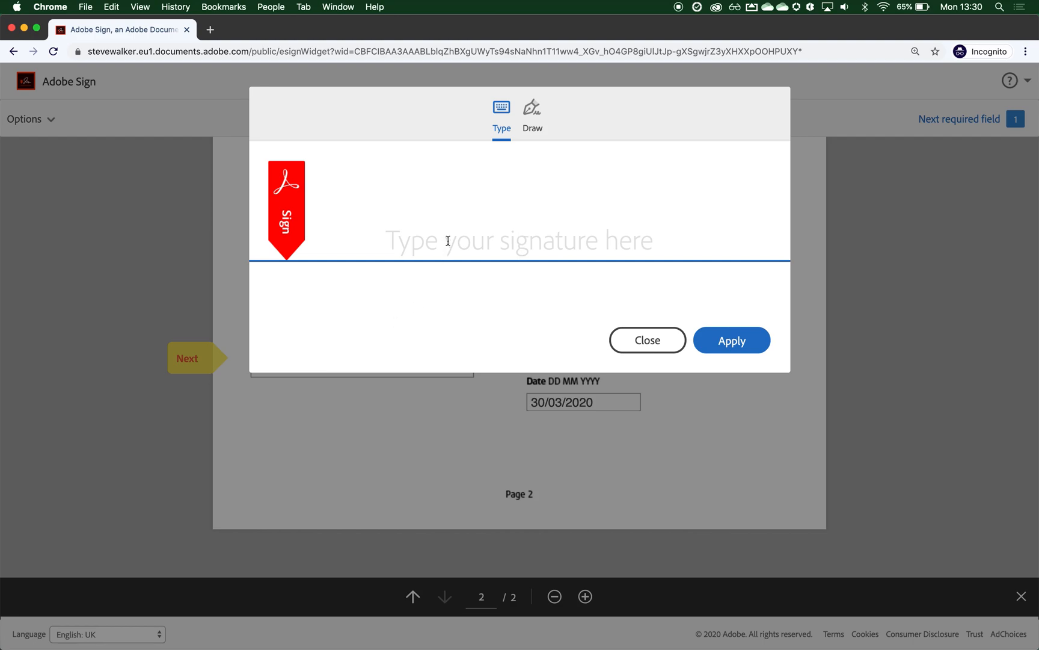
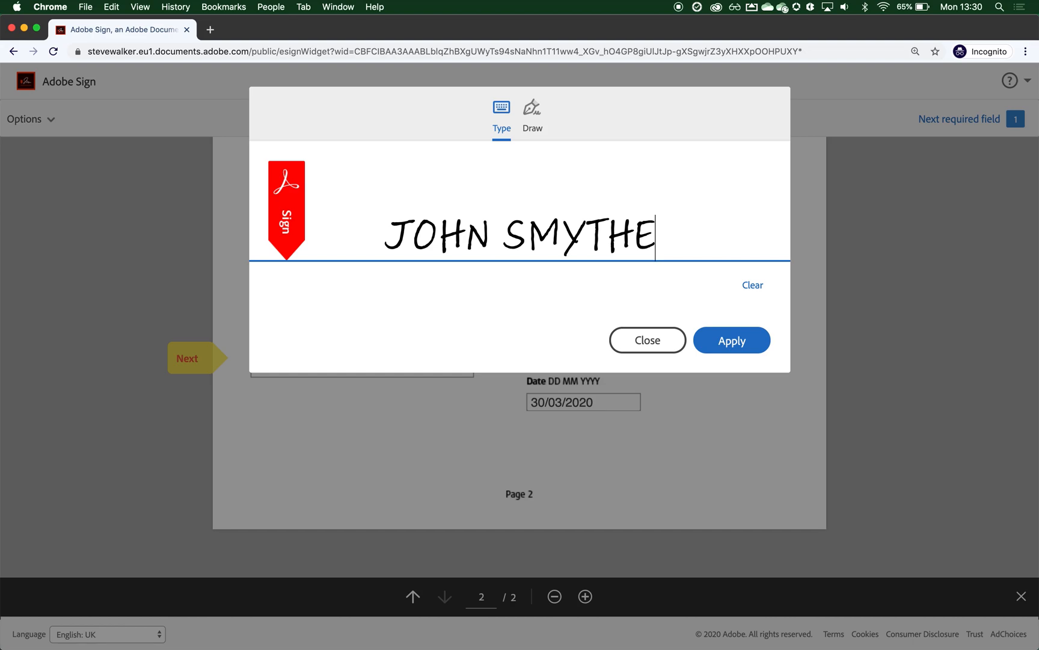
pyautogui.click(532, 114)
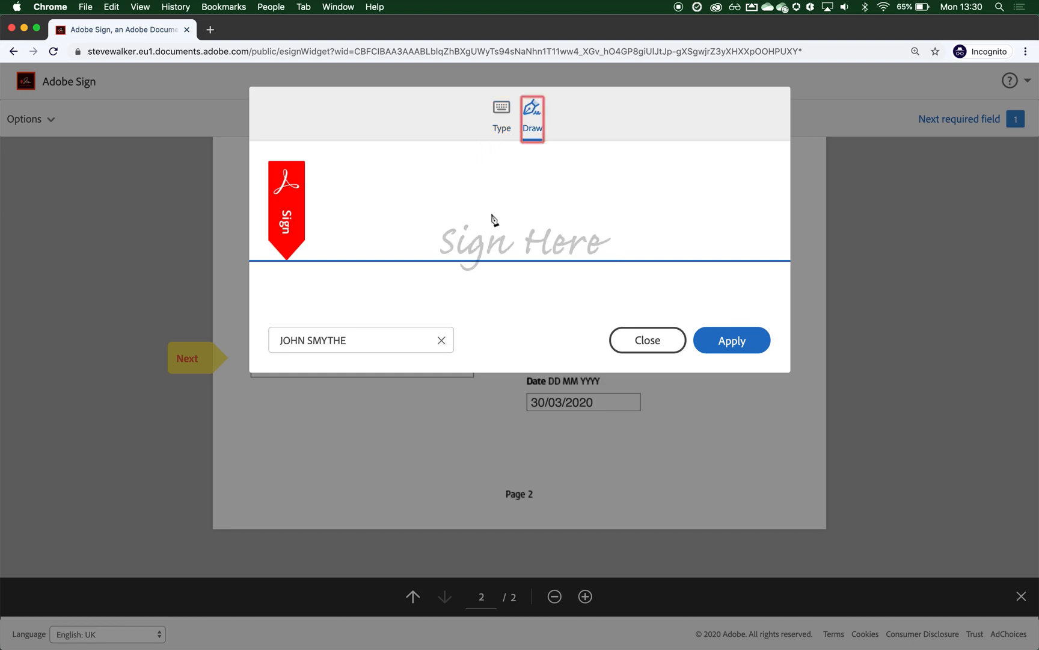
pyautogui.moveTo(474, 174); pyautogui.dragTo(418, 259)
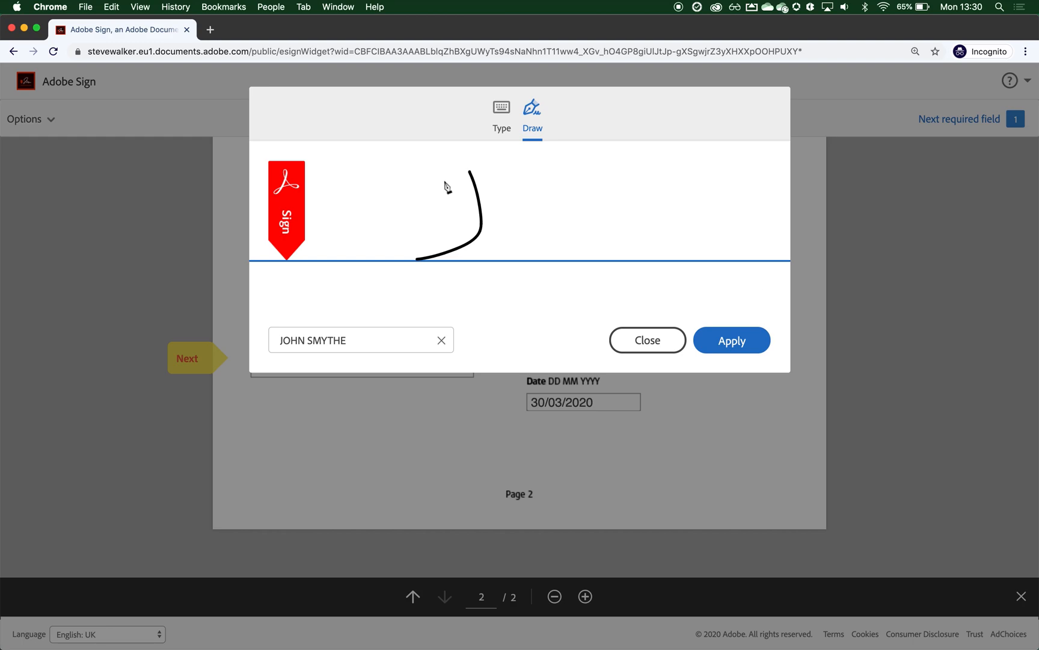
pyautogui.moveTo(439, 180); pyautogui.dragTo(512, 171)
pyautogui.click(504, 234)
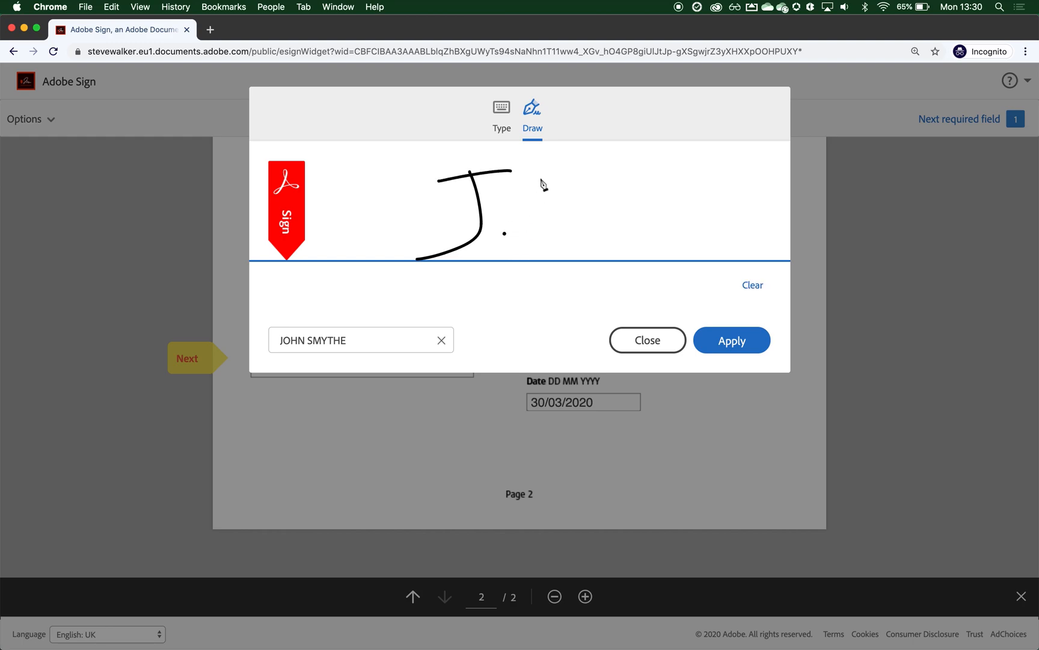
pyautogui.moveTo(574, 174); pyautogui.dragTo(528, 239)
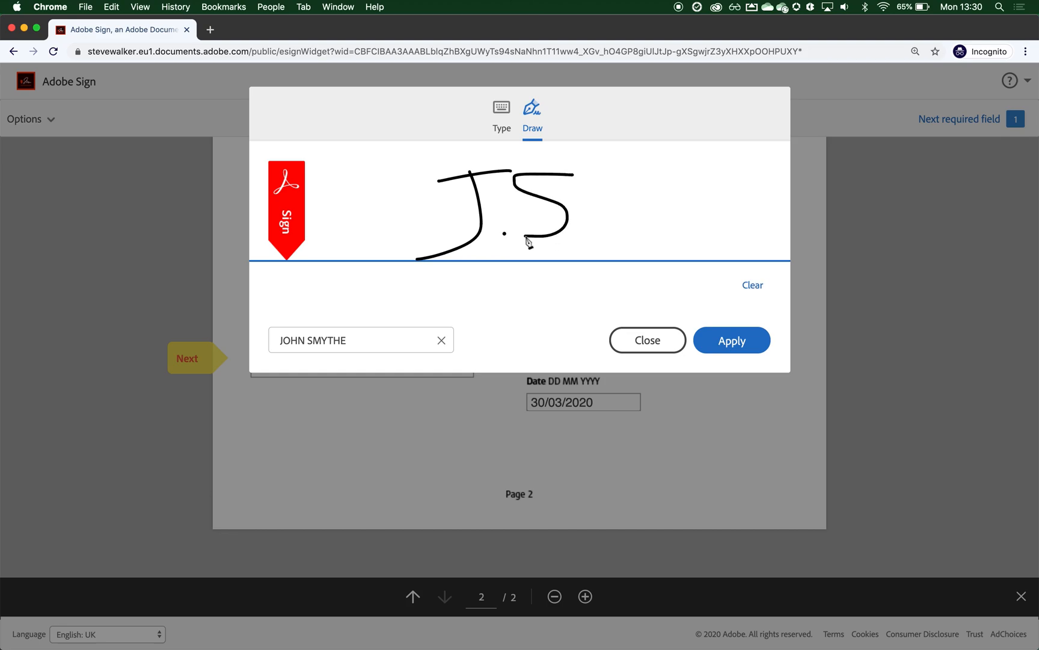
pyautogui.click(578, 250)
pyautogui.click(731, 341)
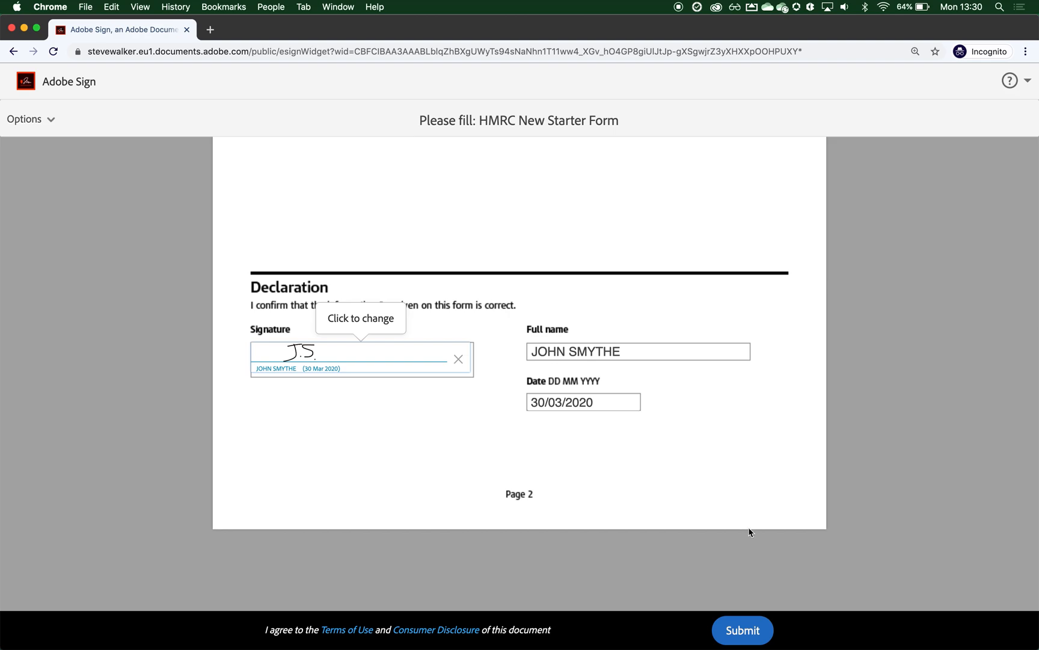
# - Submit the completed form with the submitter's email address, reaching the 'You're all set' confirmation
pyautogui.click(743, 630)
pyautogui.click(434, 179)
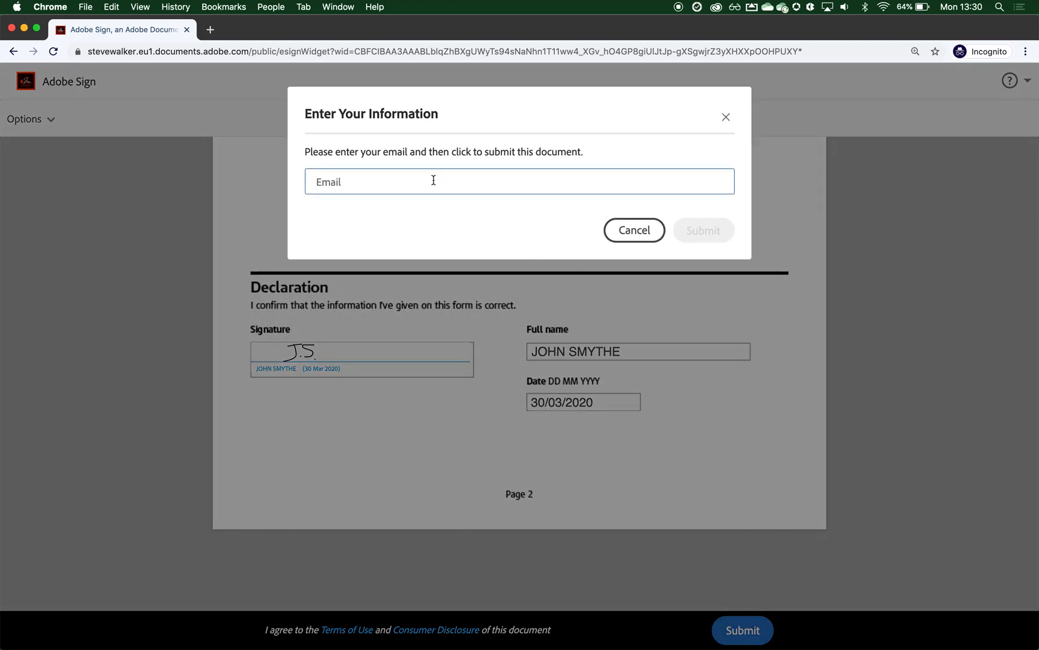
pyautogui.click(695, 229)
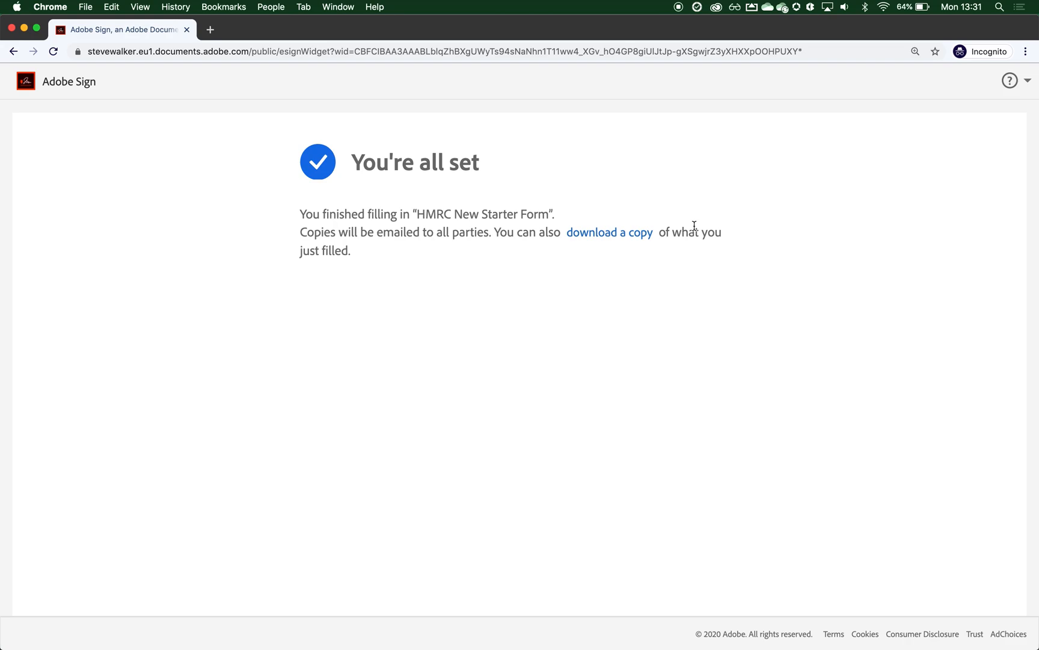
pyautogui.moveTo(435, 637)
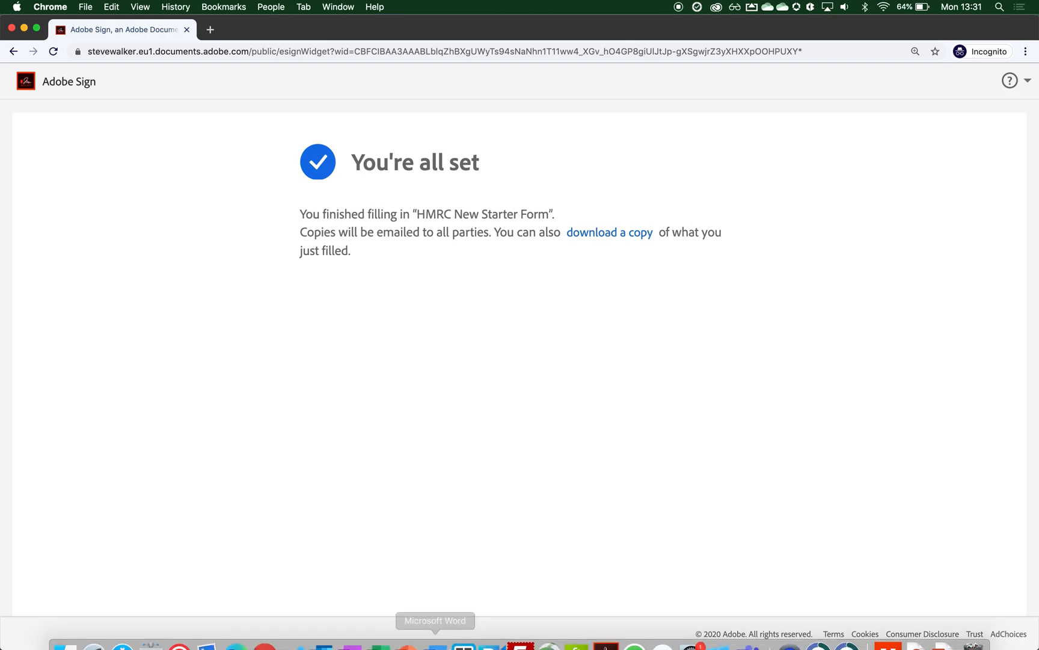
# - In Mail, read the Global Corp completion email in the form filler's mailbox
pyautogui.click(208, 632)
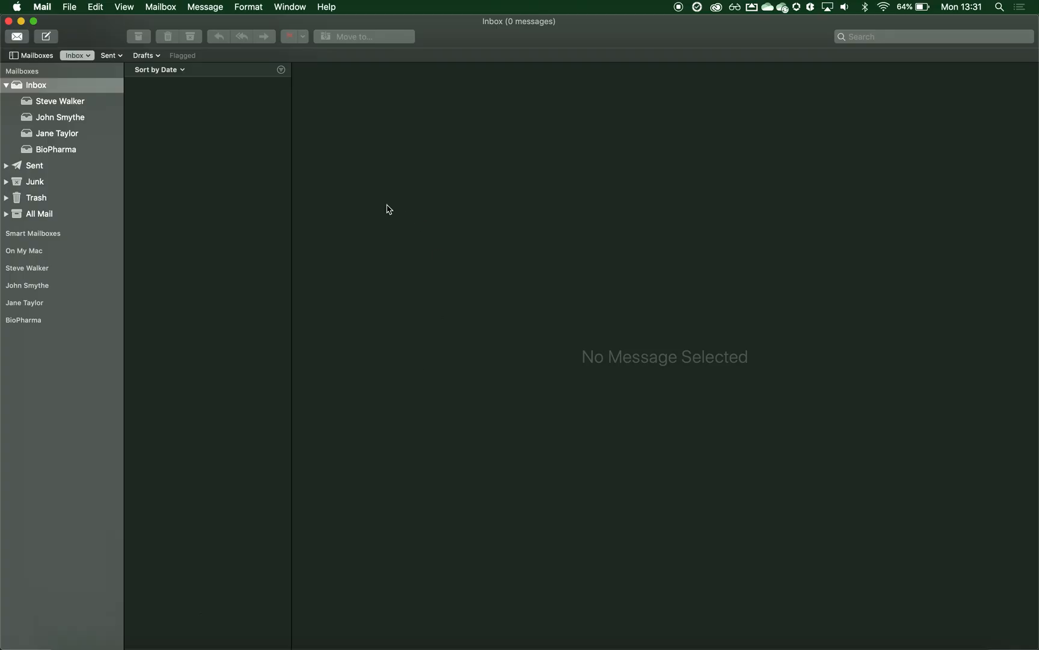
pyautogui.click(61, 117)
pyautogui.click(231, 115)
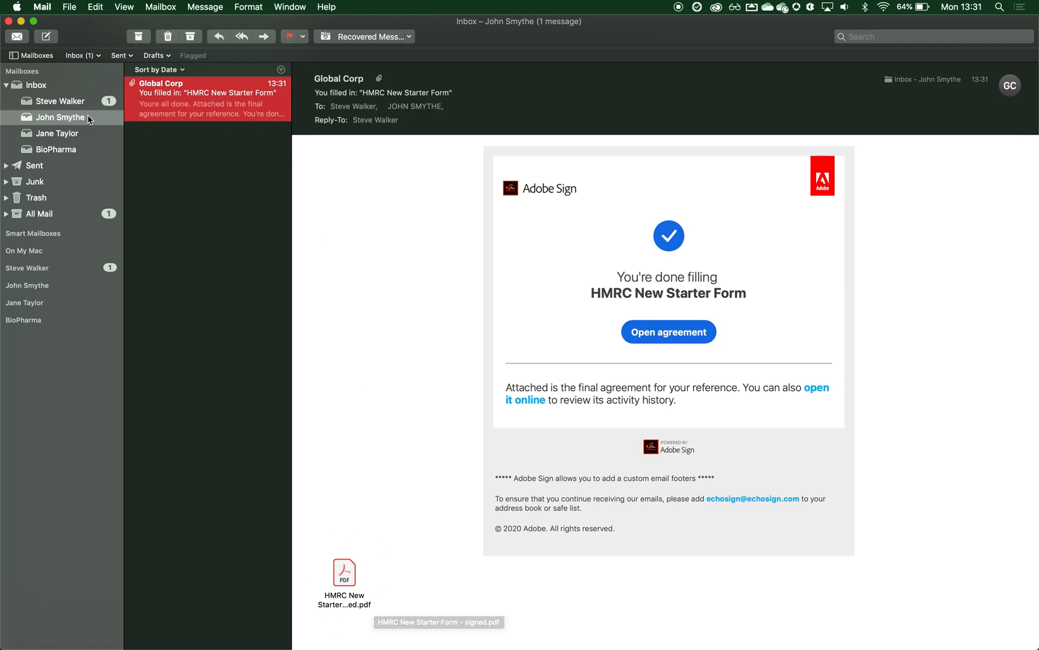
# - In the sender's mailbox, view the Adobe Sign completion notification and select its signed PDF attachment
pyautogui.click(48, 103)
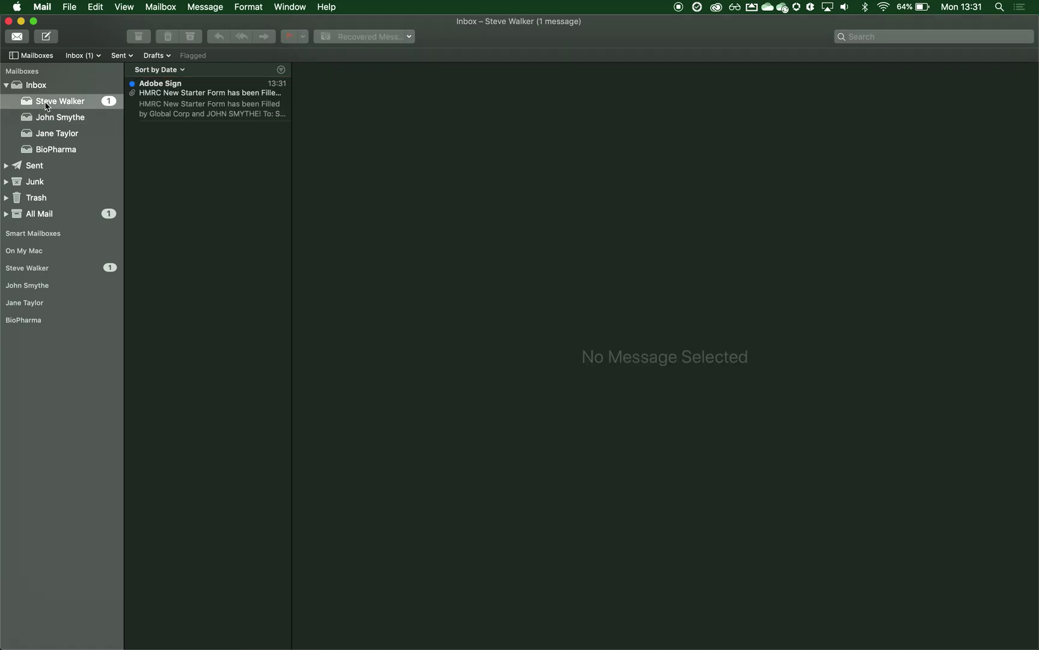
pyautogui.click(182, 105)
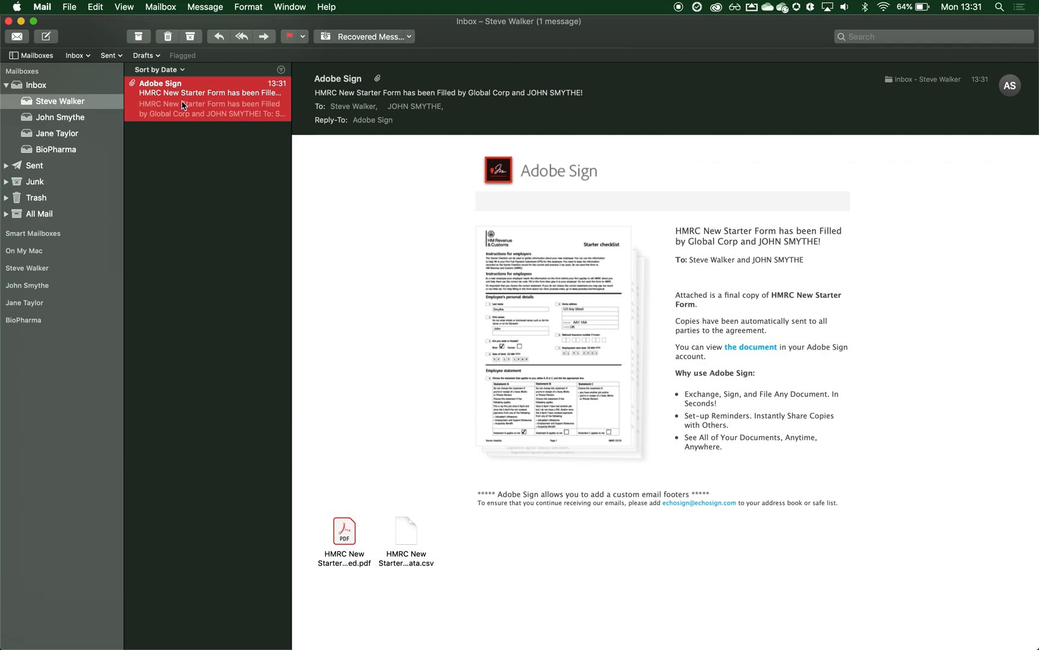
pyautogui.click(344, 534)
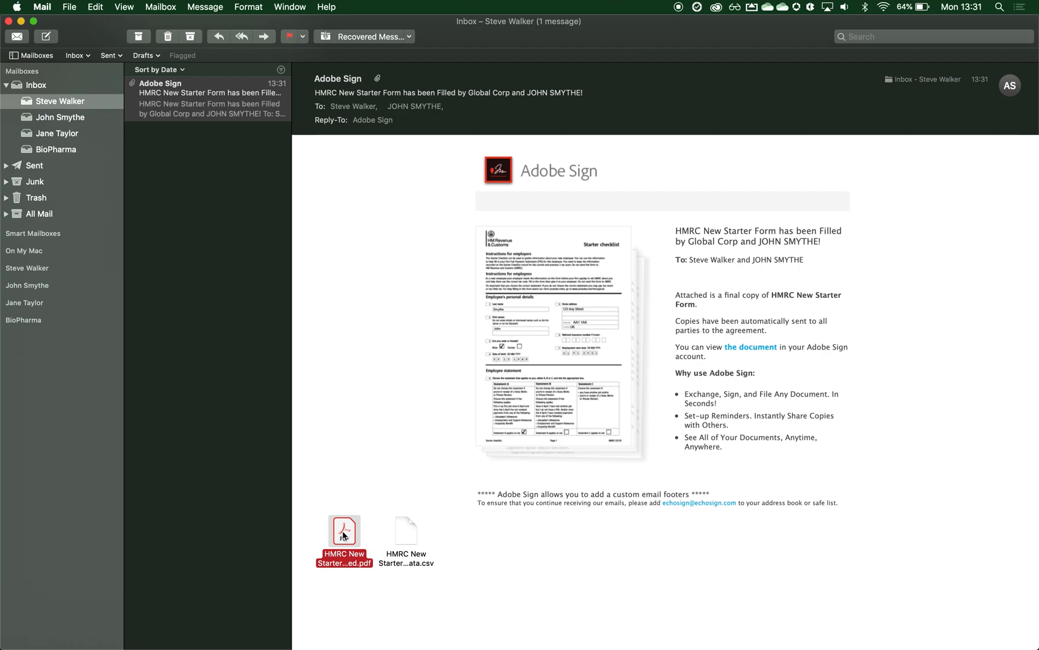
# - Open the signed HMRC New Starter Form PDF in Acrobat and review the completed details
pyautogui.doubleClick(344, 535)
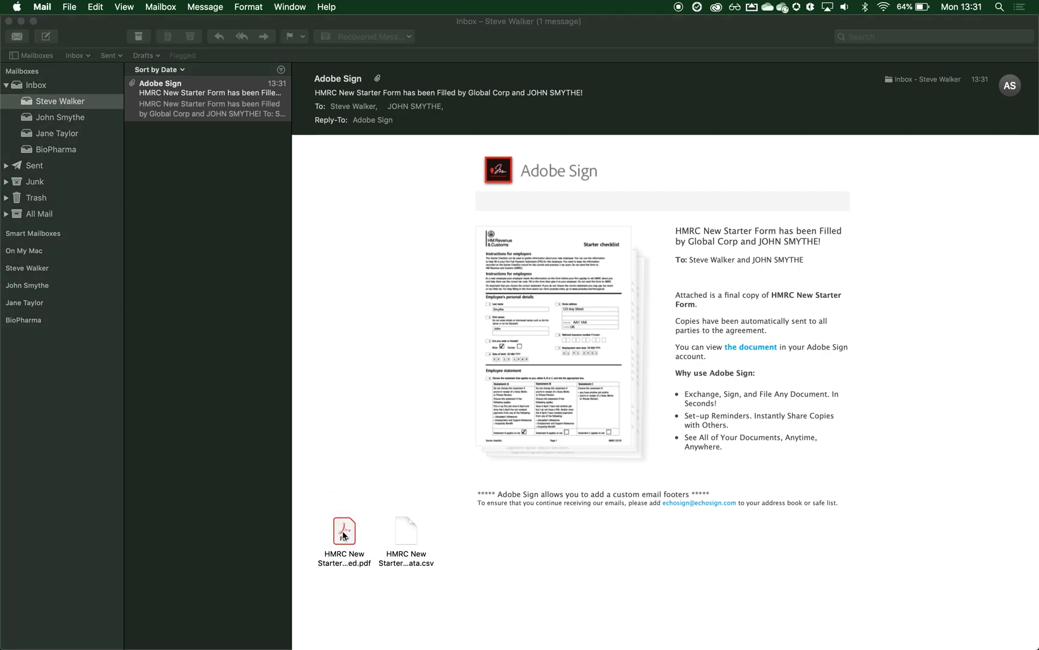
pyautogui.doubleClick(345, 534)
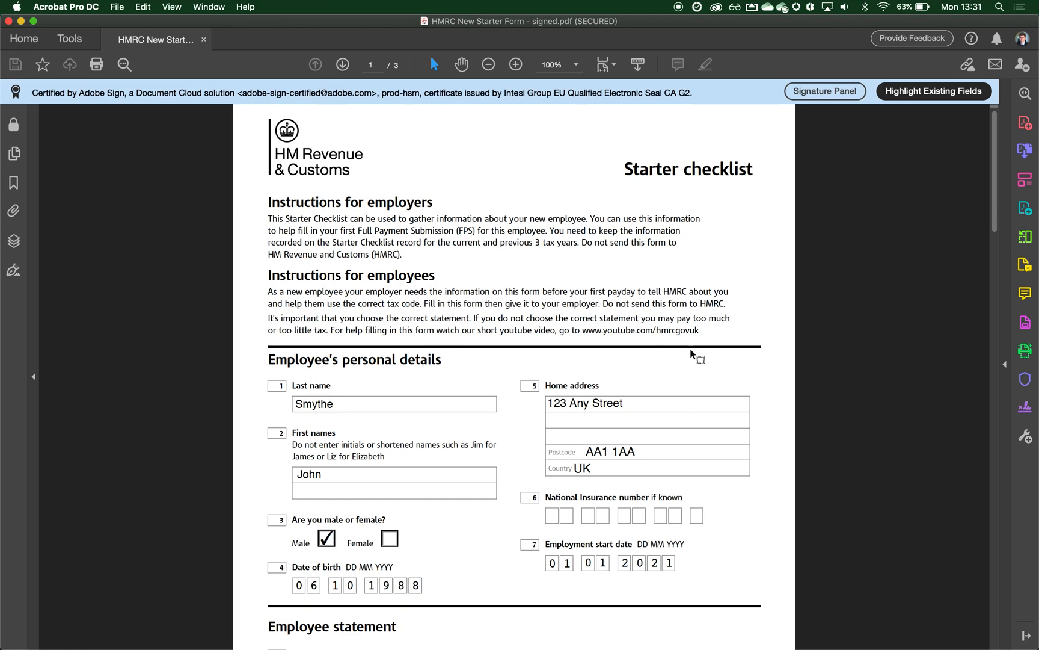
pyautogui.scroll(-5, 661, 390)
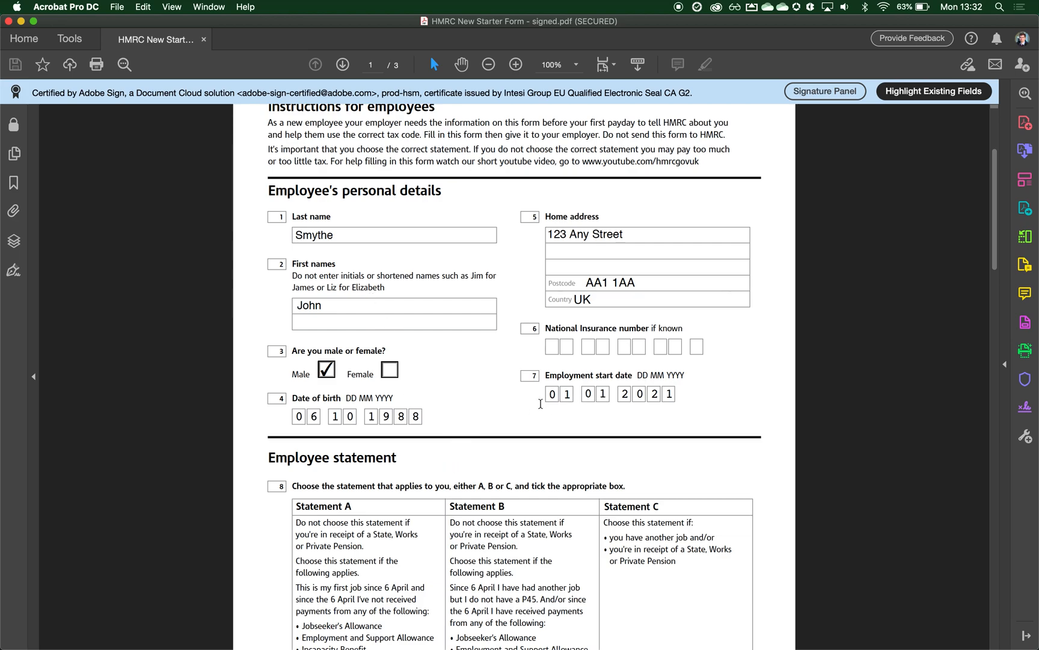
pyautogui.moveTo(547, 394); pyautogui.dragTo(674, 395)
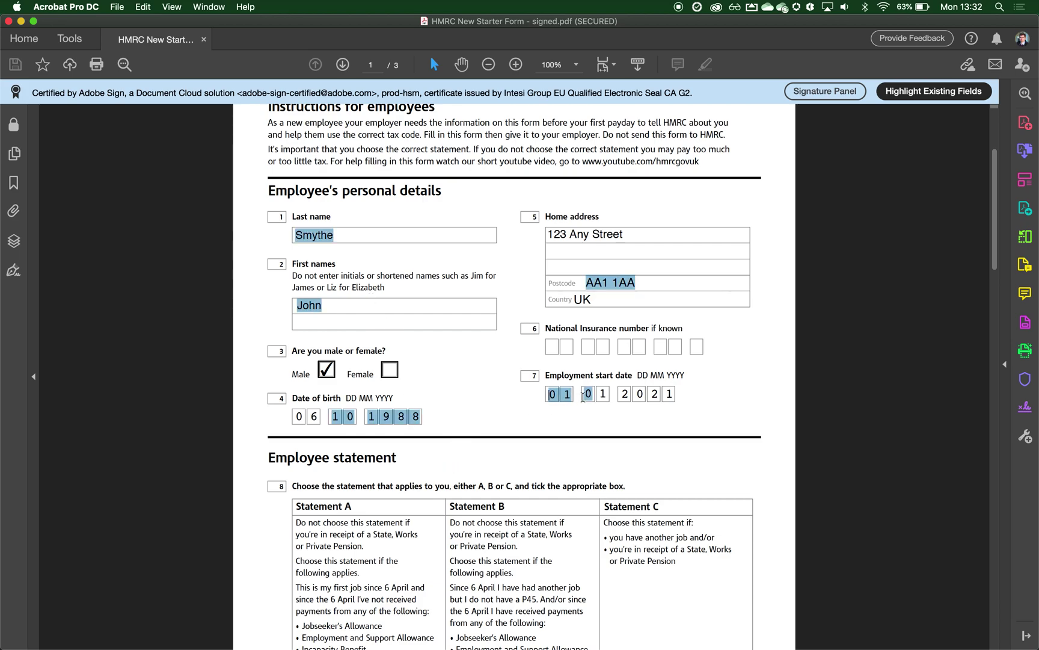
pyautogui.click(679, 398)
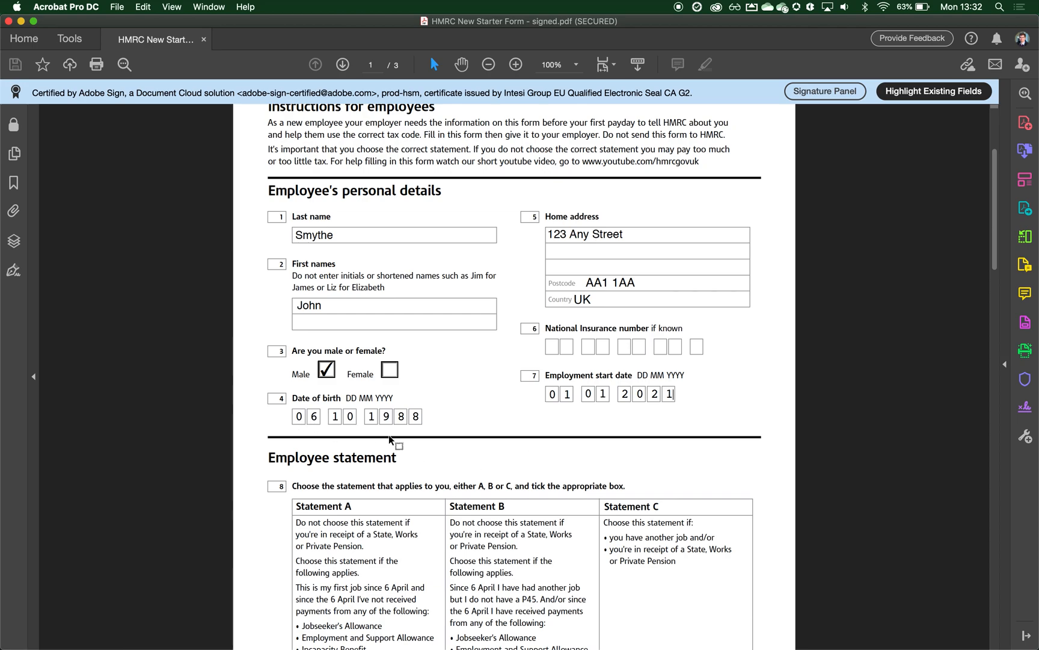
pyautogui.scroll(-8, 722, 414)
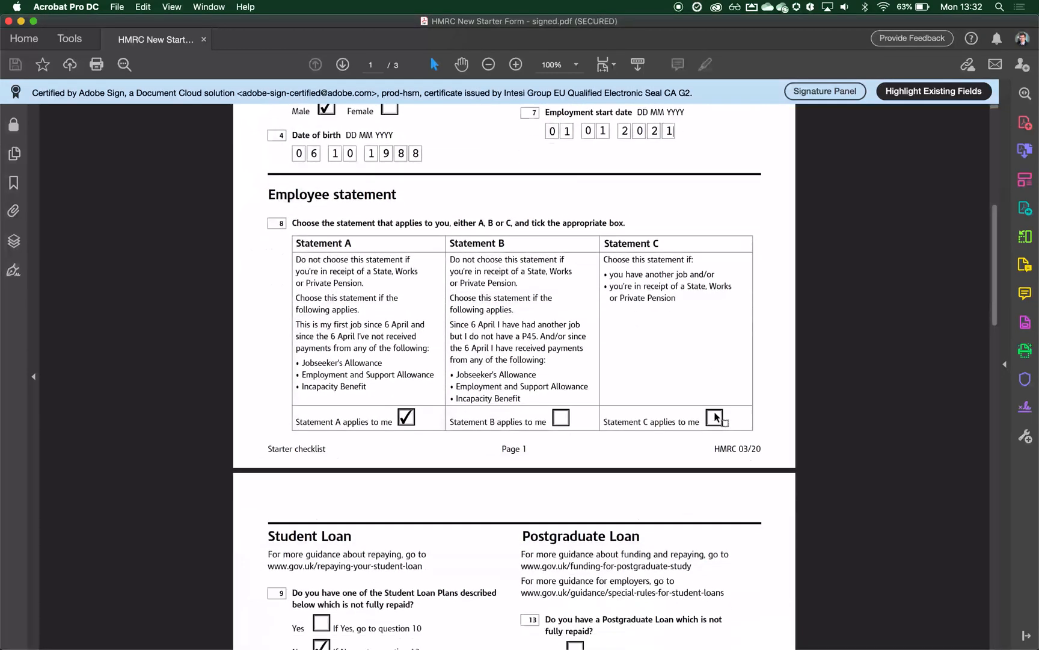
pyautogui.scroll(-1, 723, 414)
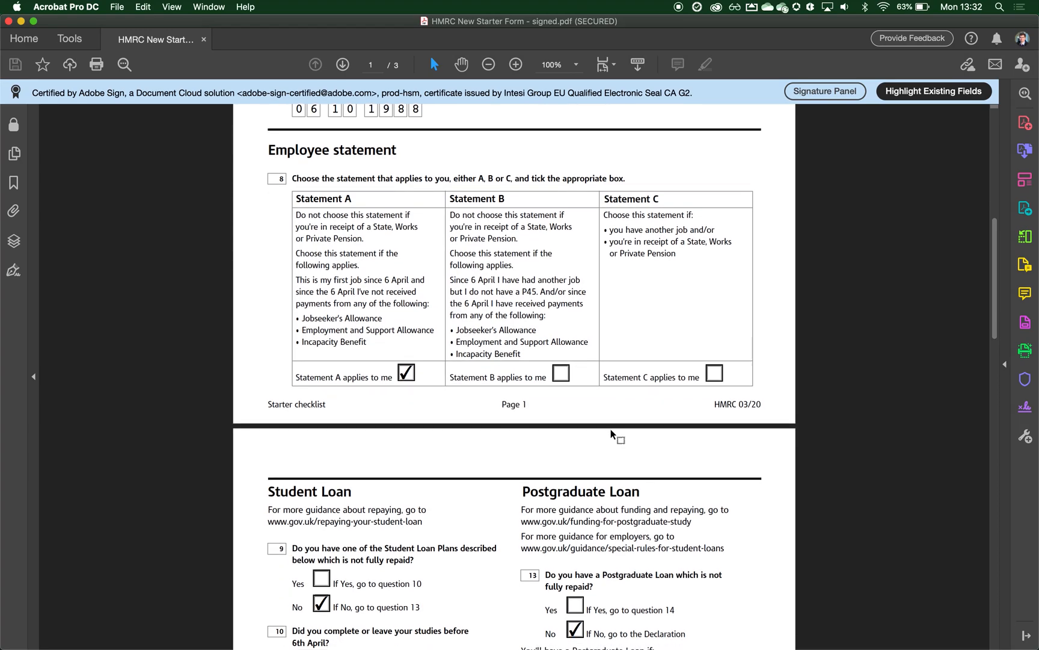
pyautogui.scroll(-4, 611, 429)
pyautogui.scroll(-4, 612, 434)
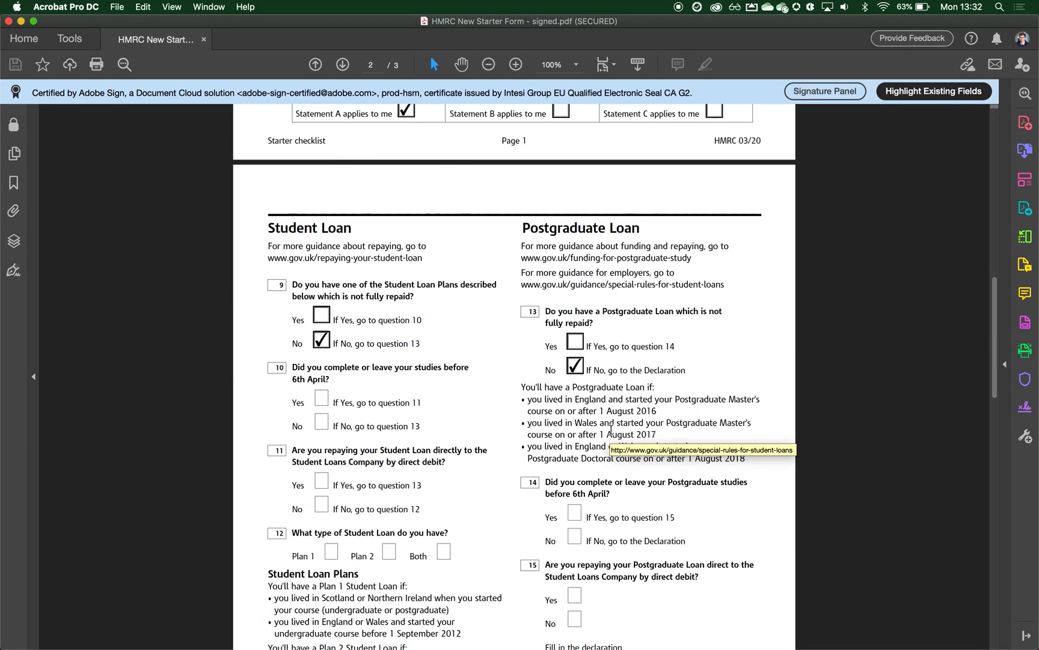
pyautogui.scroll(-4, 612, 434)
pyautogui.scroll(-3, 611, 429)
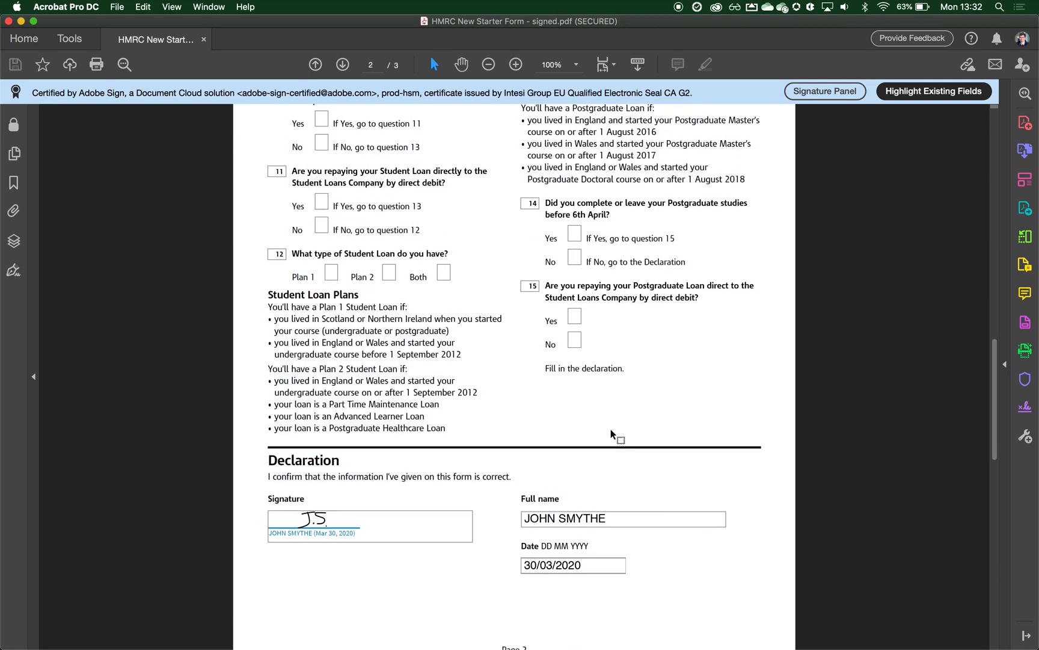
pyautogui.scroll(-2, 610, 429)
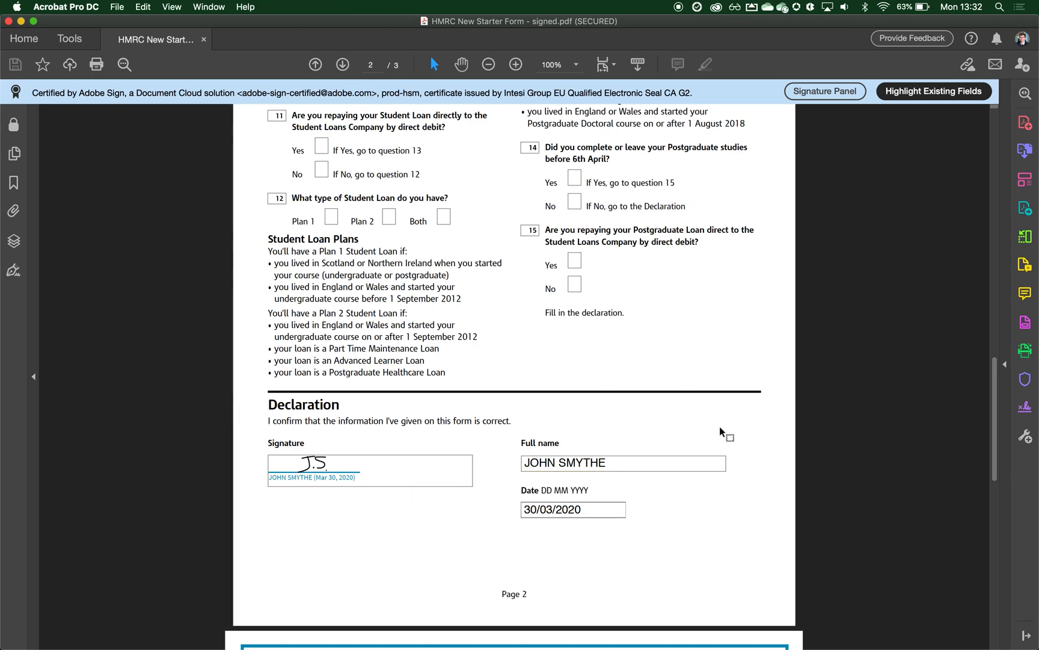
pyautogui.scroll(-3, 679, 476)
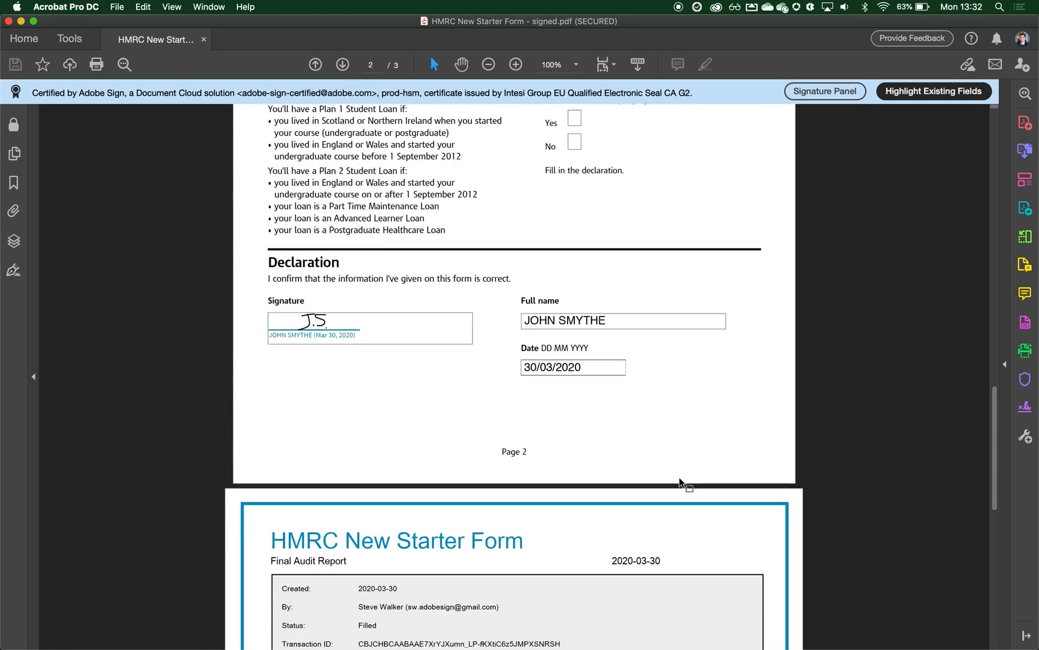
pyautogui.scroll(-3, 678, 476)
pyautogui.scroll(-3, 679, 477)
pyautogui.scroll(-3, 679, 477)
pyautogui.scroll(-1, 679, 477)
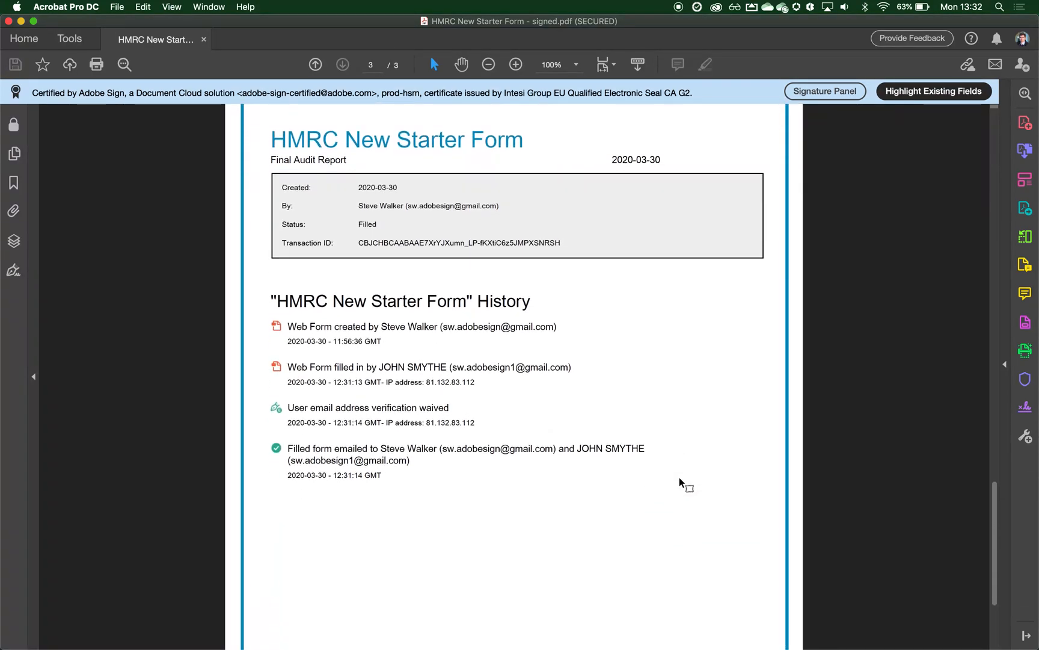
# - Zoom the Final Audit Report to 125% for easier reading
pyautogui.press('super+equal')
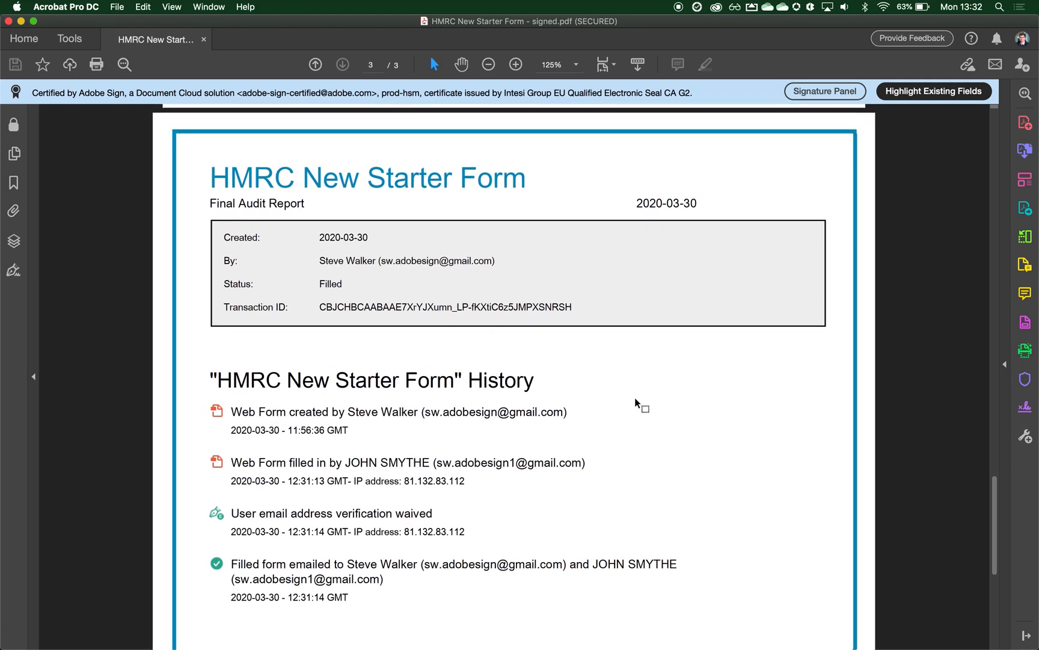
pyautogui.scroll(-1, 637, 403)
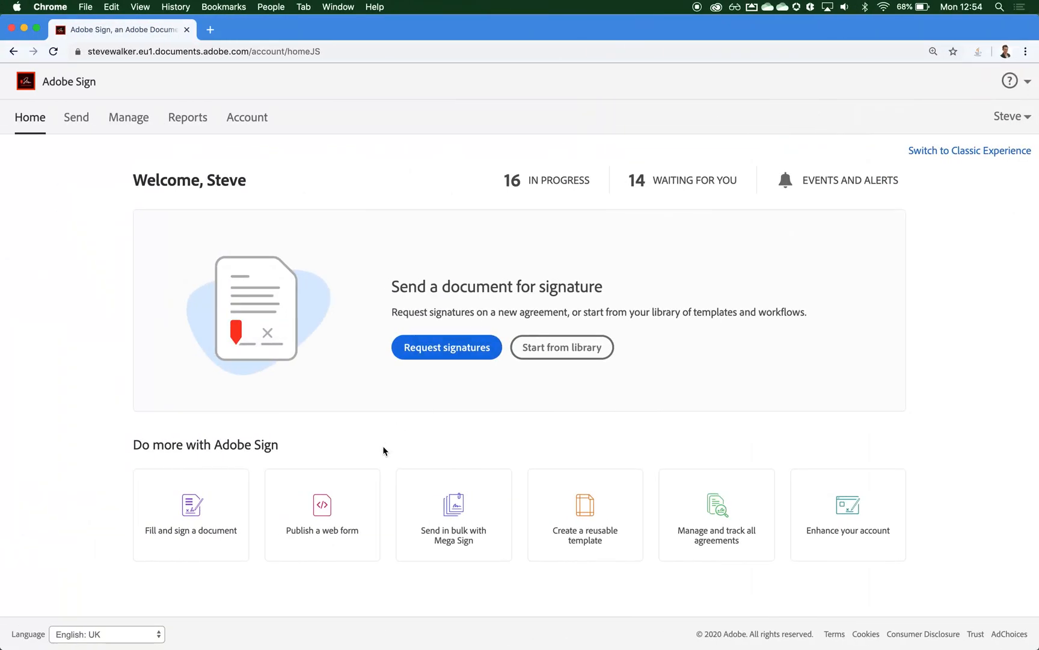
# - Start a new web form named HMRC New Starter Form with recipient role Form Filler
pyautogui.click(364, 505)
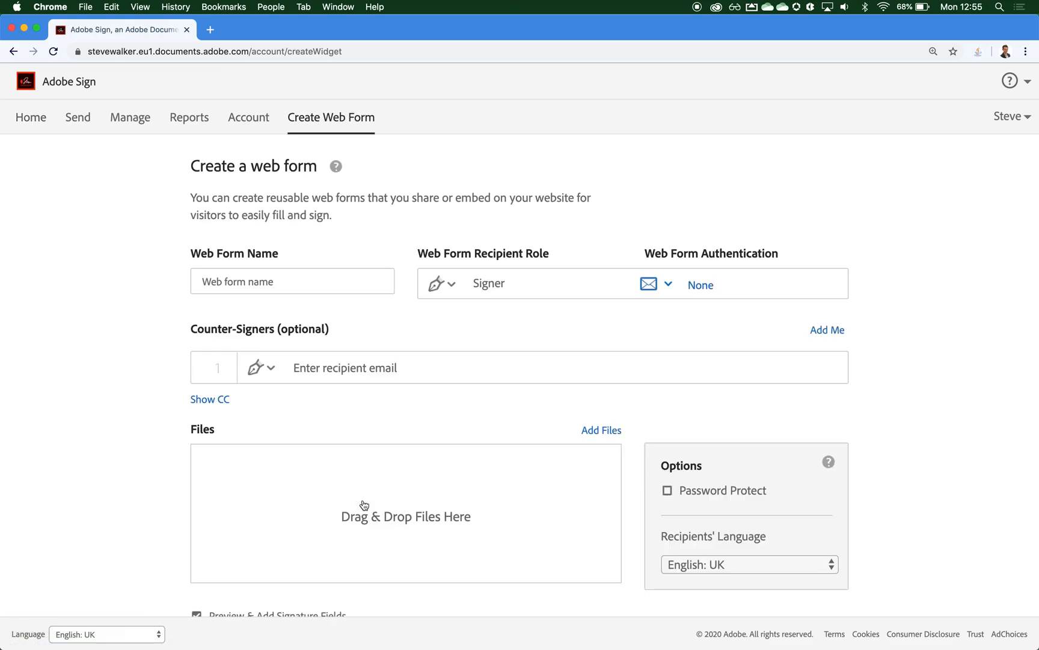
pyautogui.click(296, 281)
pyautogui.write('HMRC New Starter Form')
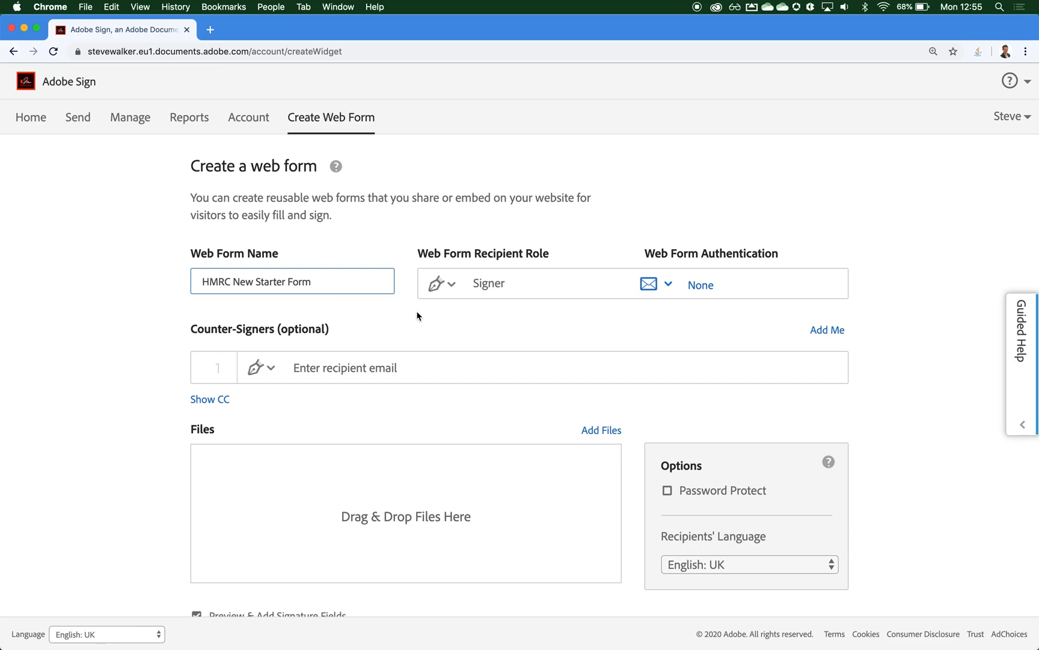
pyautogui.click(442, 284)
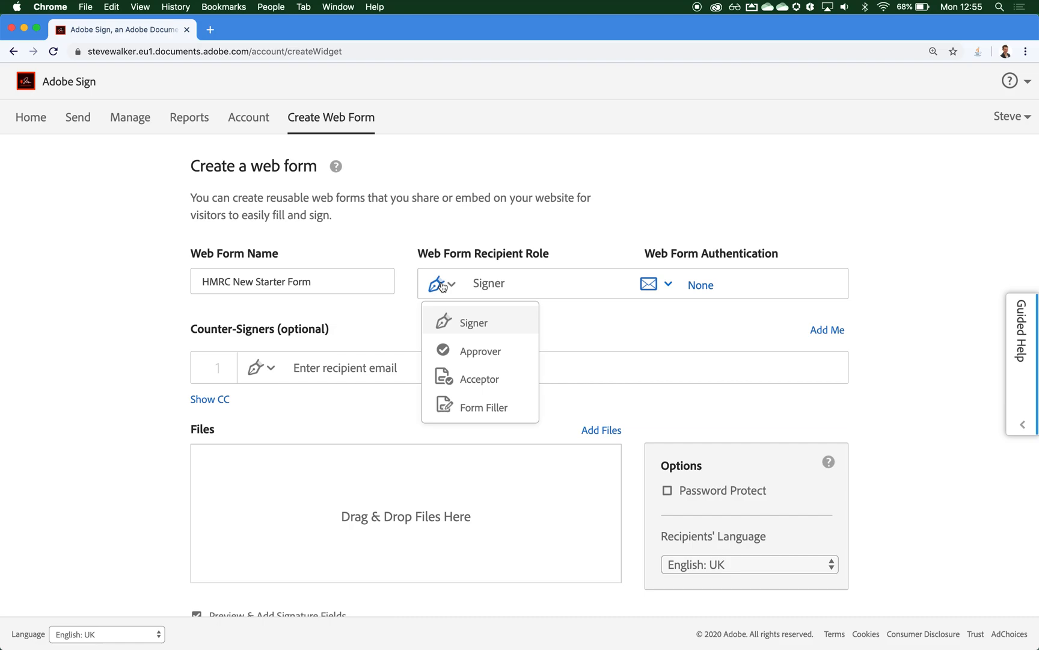
pyautogui.click(518, 409)
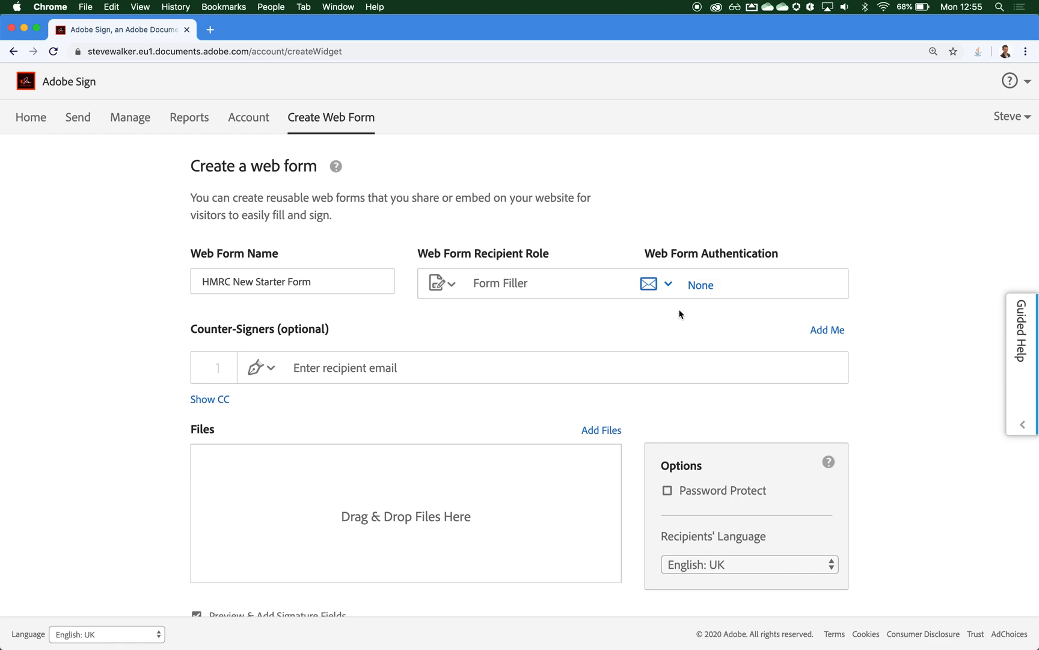
pyautogui.click(682, 286)
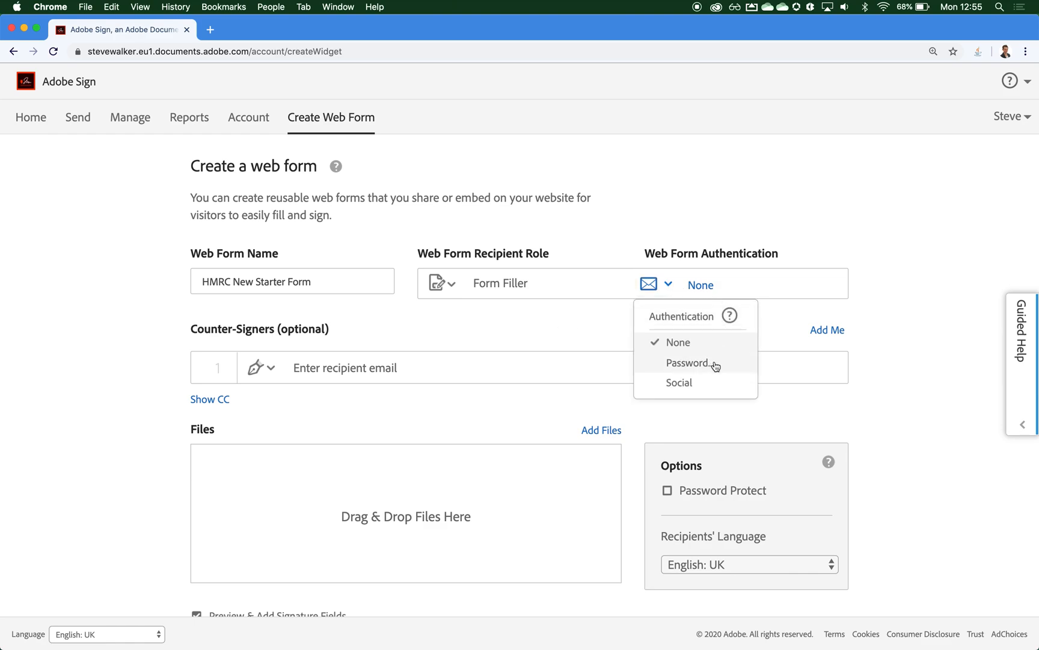
pyautogui.click(781, 315)
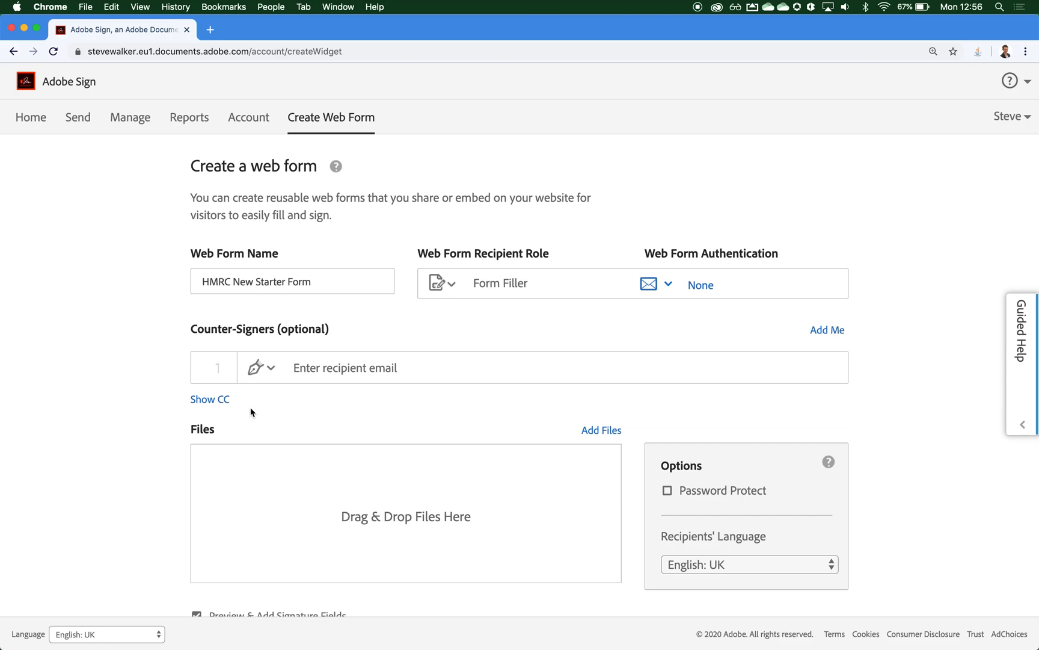
# - Attach HMRC Starter Checklist.pdf from the computer and proceed to field placement
pyautogui.click(601, 430)
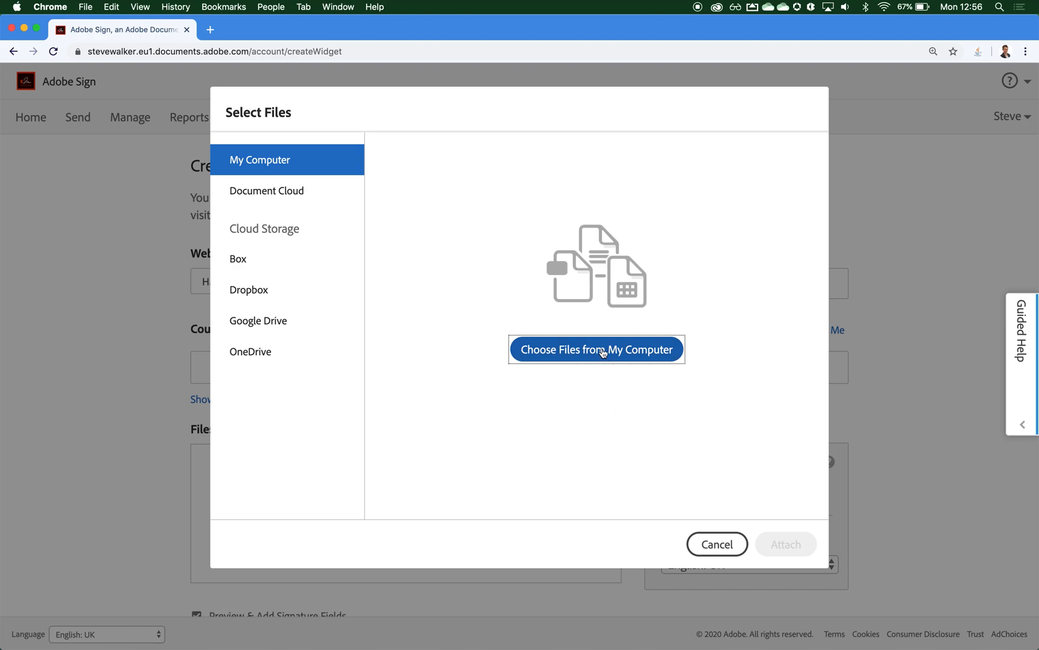
pyautogui.click(603, 352)
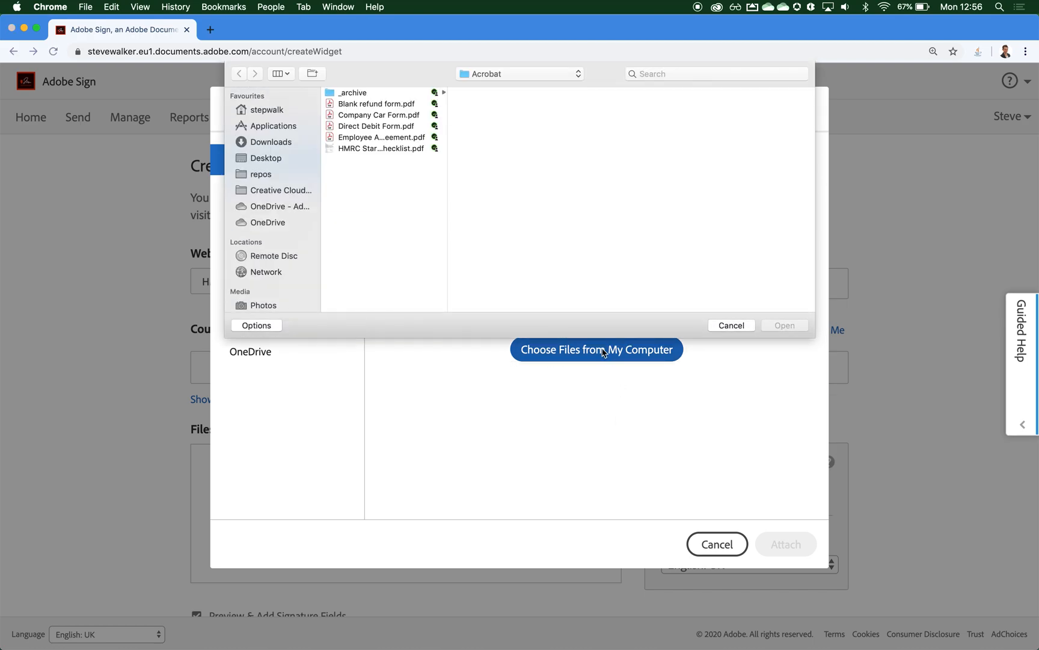
pyautogui.click(380, 152)
pyautogui.press('space')
pyautogui.press('space')
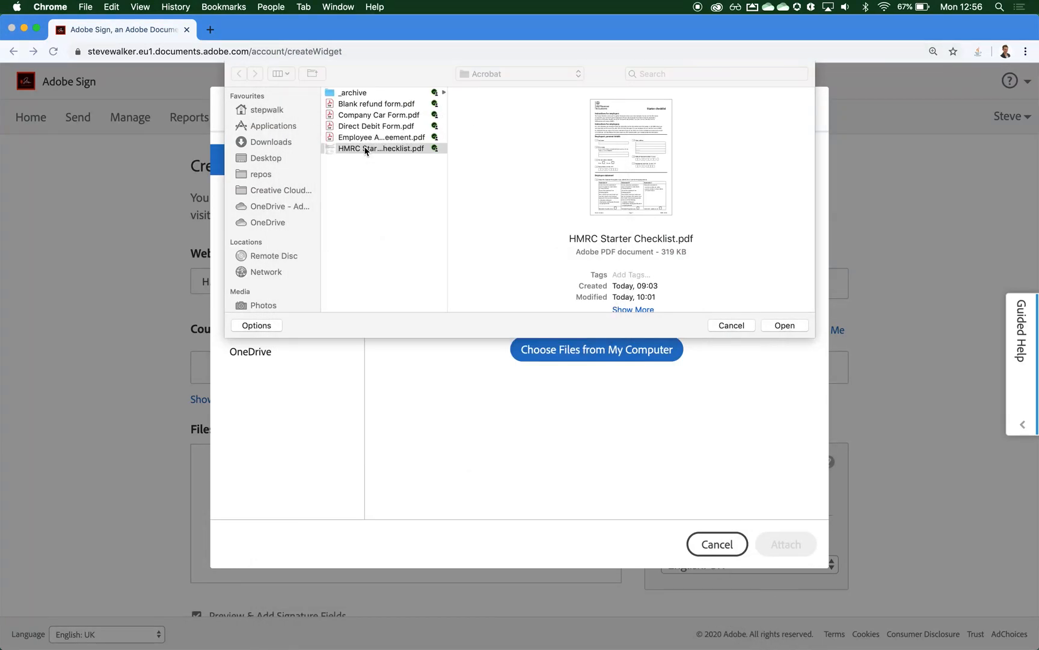
pyautogui.click(785, 326)
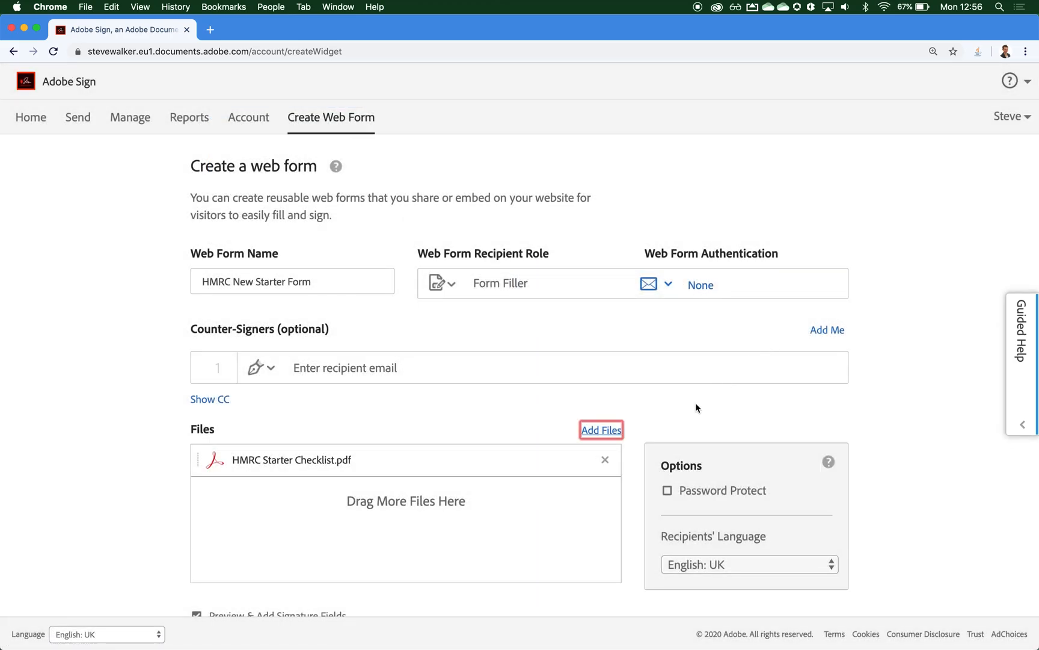
pyautogui.scroll(-3, 695, 403)
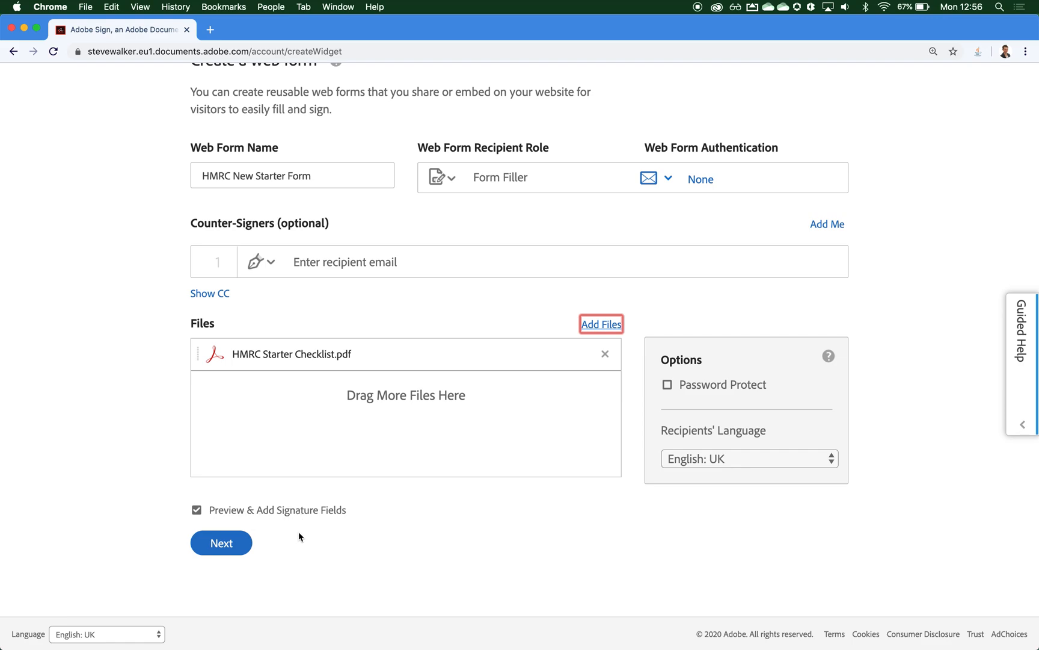
pyautogui.click(220, 543)
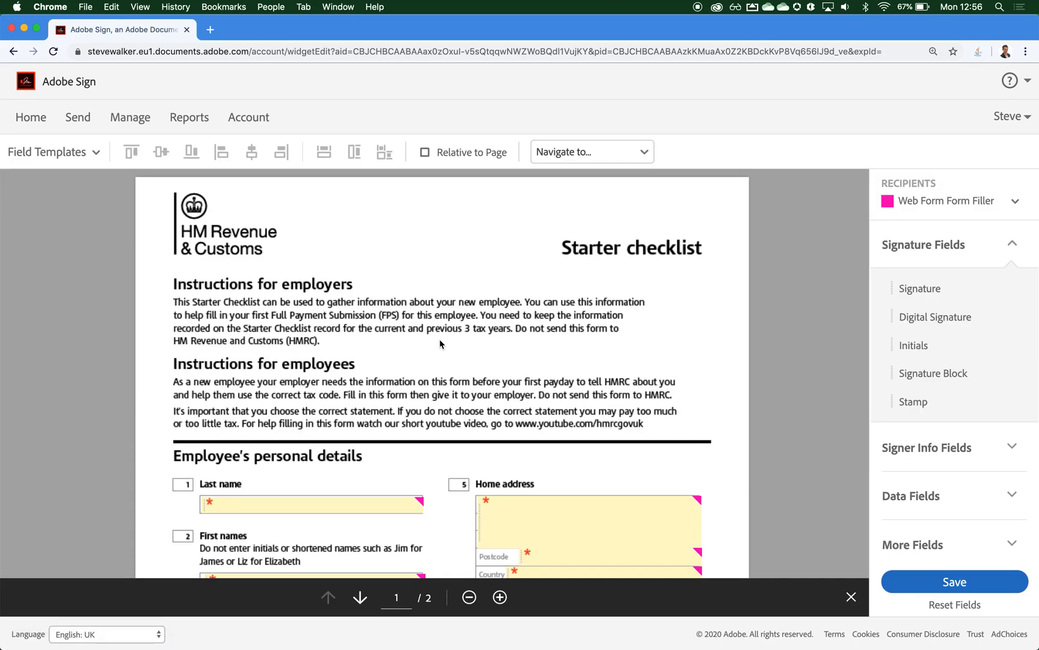
pyautogui.scroll(-5, 806, 360)
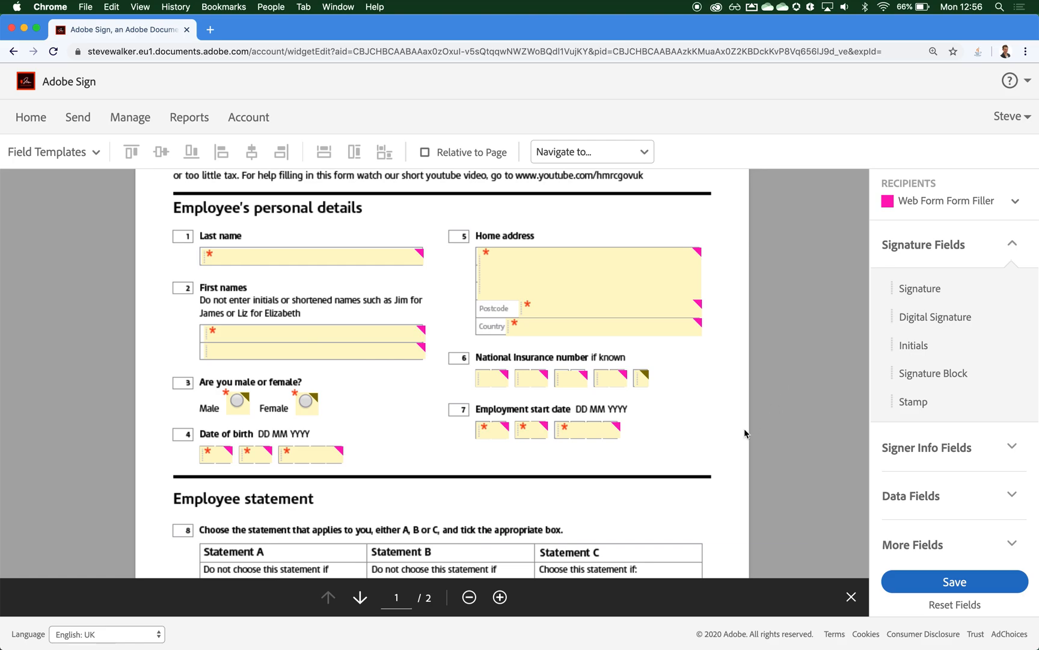
pyautogui.scroll(-5, 714, 455)
pyautogui.scroll(-5, 714, 471)
pyautogui.scroll(-5, 711, 475)
pyautogui.scroll(-5, 711, 476)
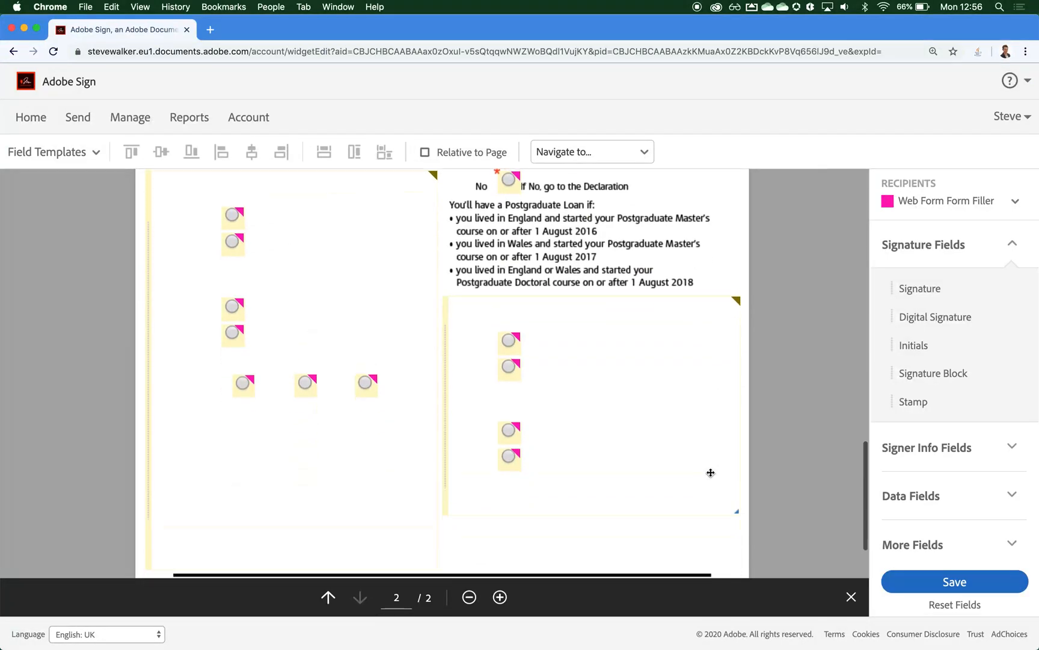
pyautogui.scroll(-5, 711, 477)
pyautogui.scroll(-3, 710, 476)
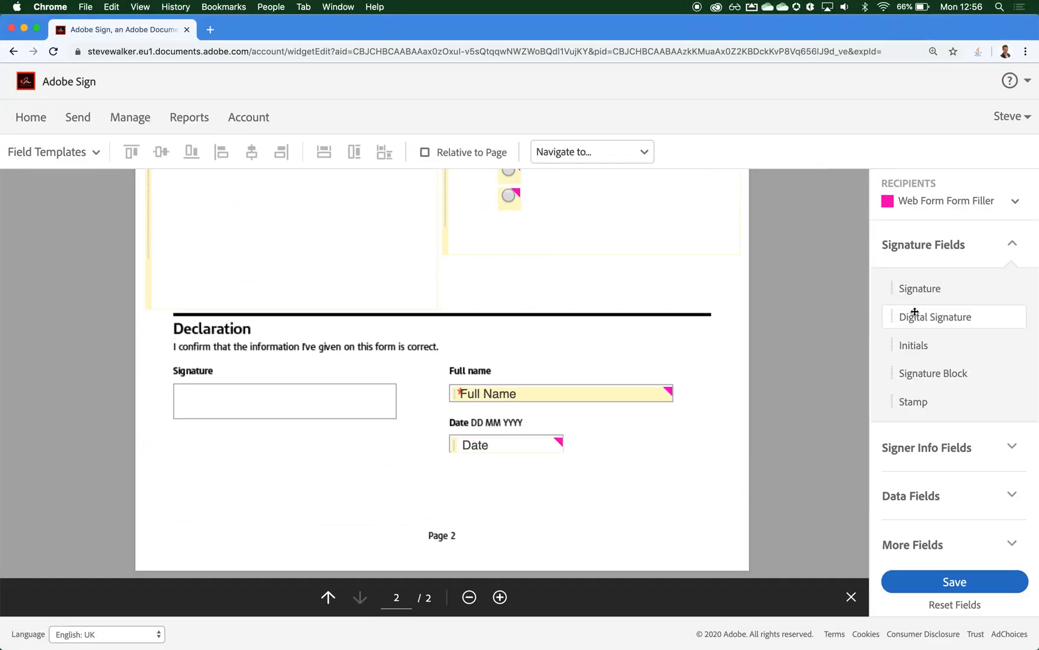
# - Place a Signature field in the Declaration's Signature box, enlarge it to fill the box, and save to publish
pyautogui.moveTo(964, 288); pyautogui.dragTo(175, 384)
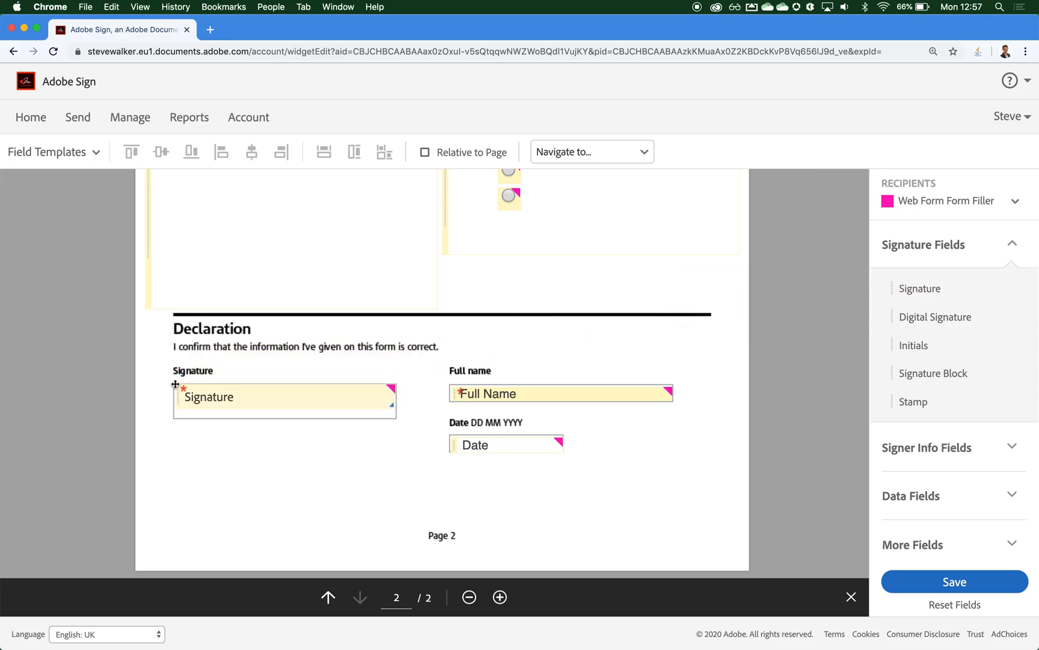
pyautogui.click(175, 385)
pyautogui.moveTo(393, 407); pyautogui.dragTo(393, 414)
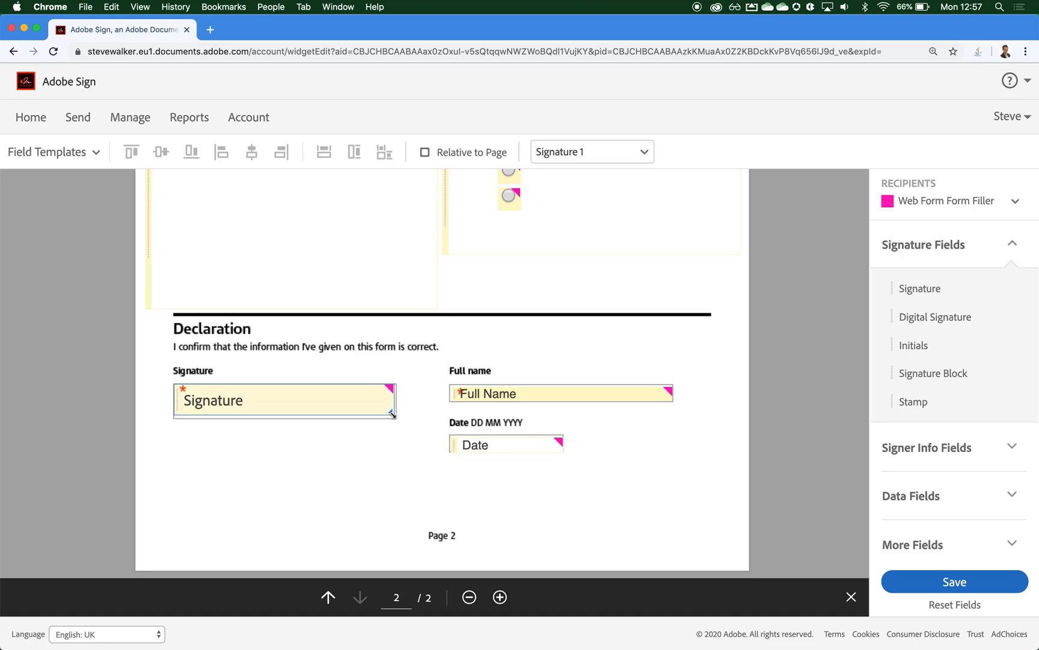
pyautogui.click(541, 504)
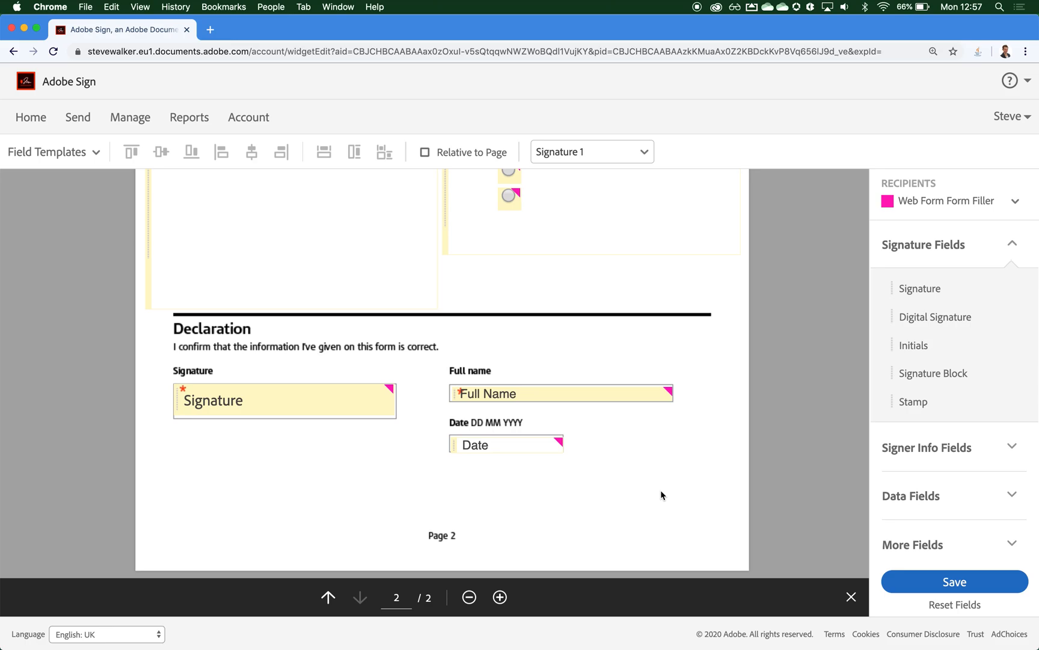
pyautogui.click(942, 581)
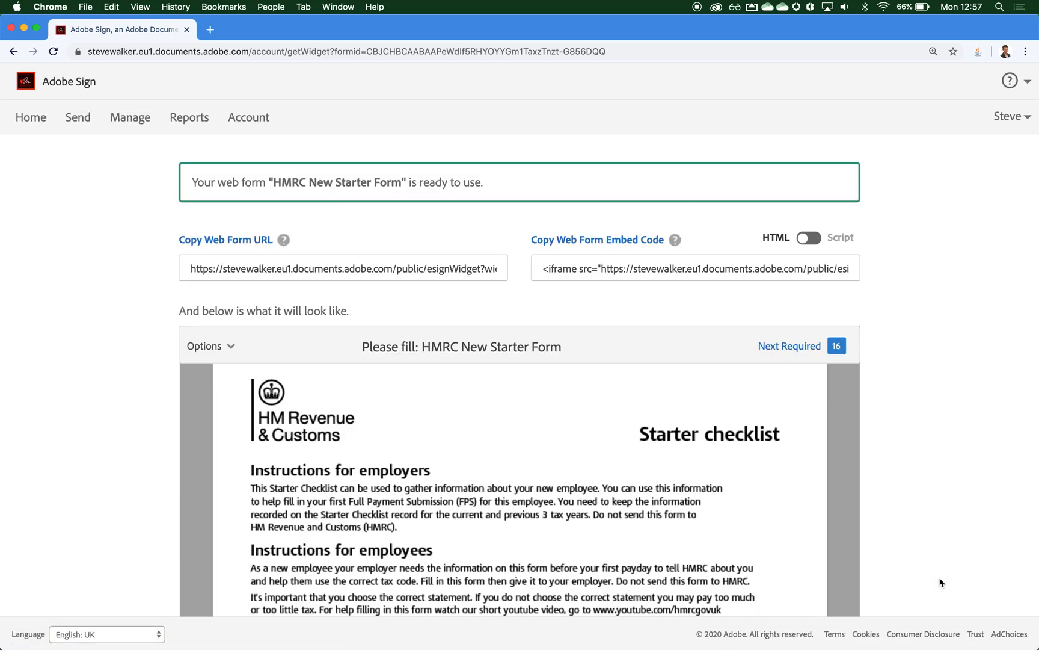
# - Select the published web form's URL and then its embed code for copying
pyautogui.click(301, 268)
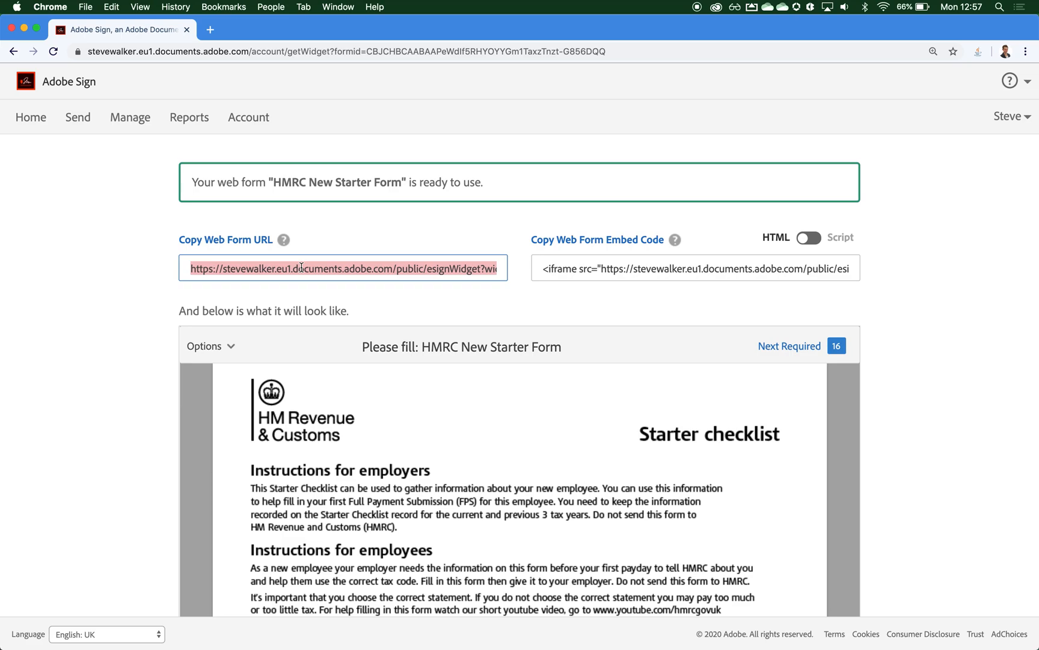
pyautogui.click(612, 269)
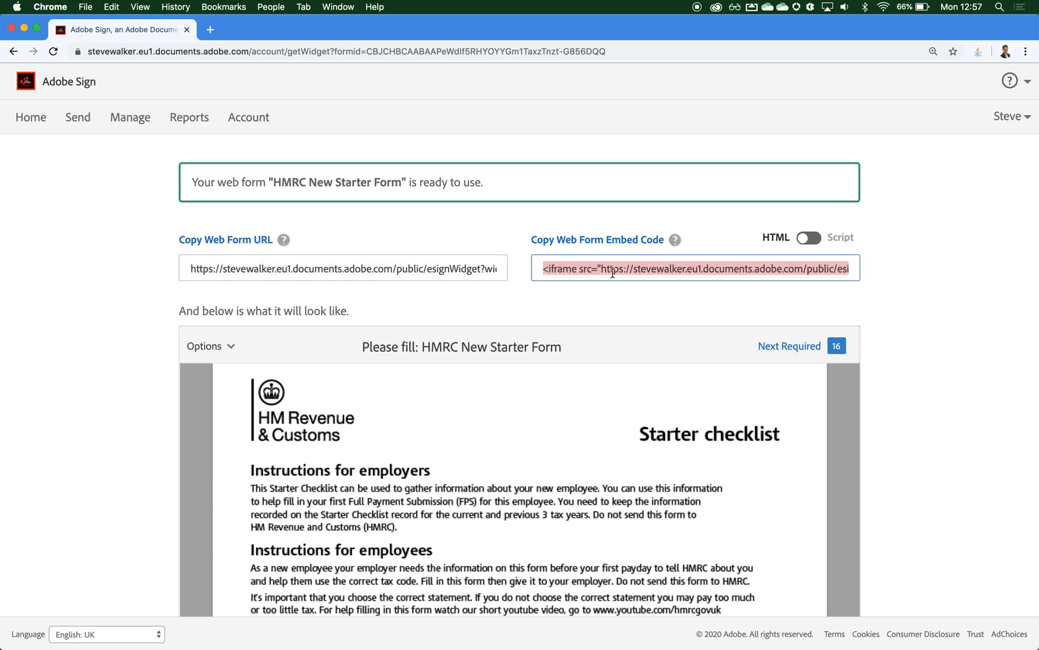
pyautogui.click(923, 313)
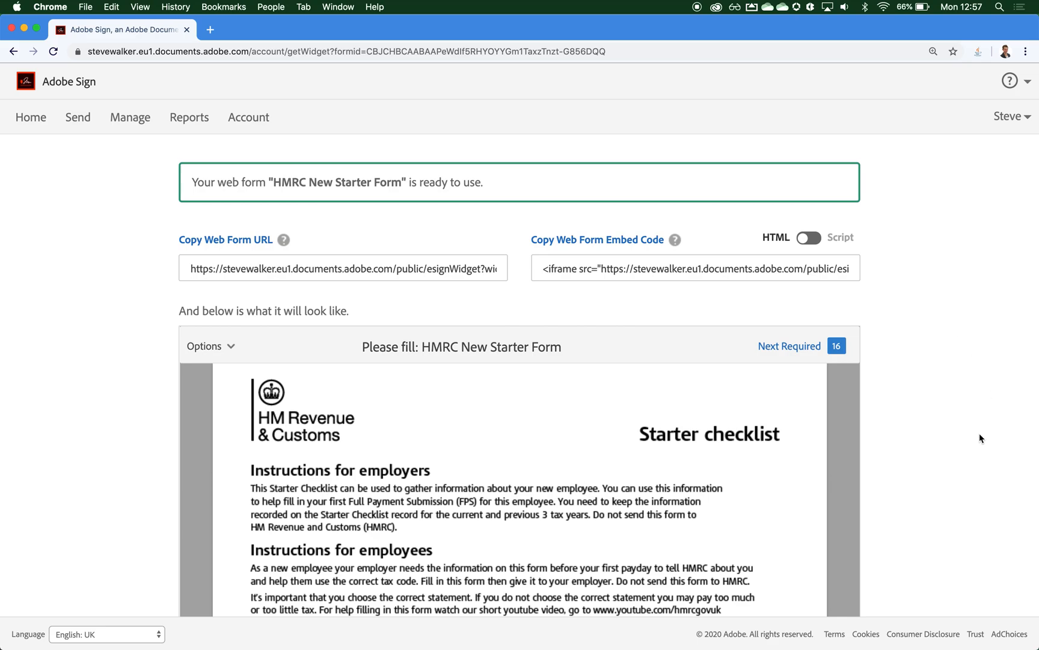
pyautogui.scroll(-5, 980, 438)
pyautogui.scroll(-5, 690, 451)
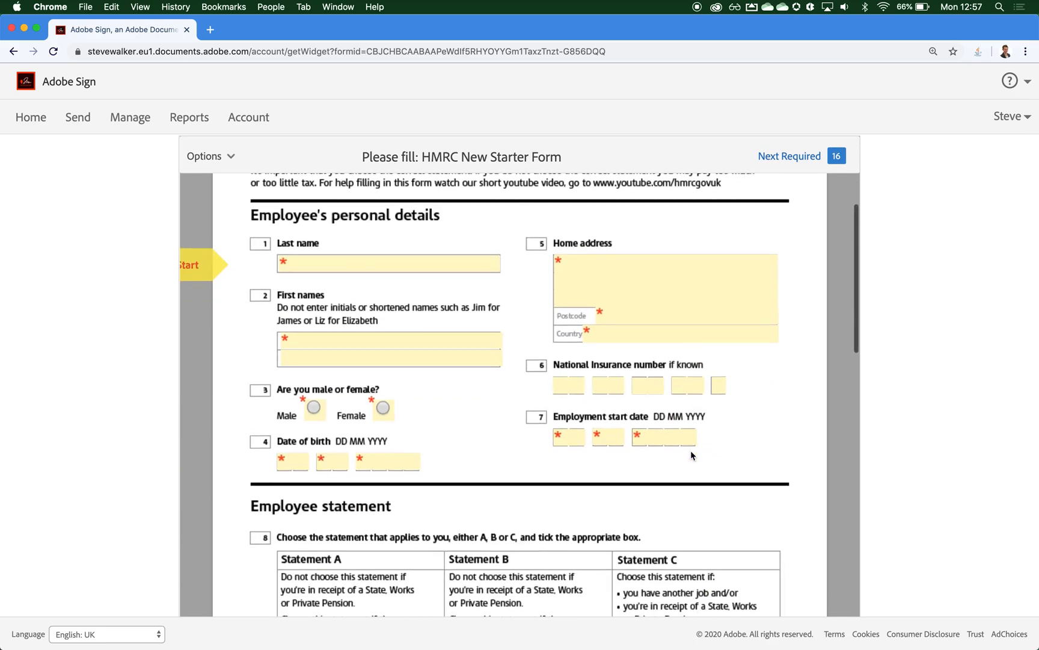
pyautogui.scroll(-5, 690, 450)
pyautogui.scroll(-5, 690, 450)
pyautogui.scroll(-5, 691, 450)
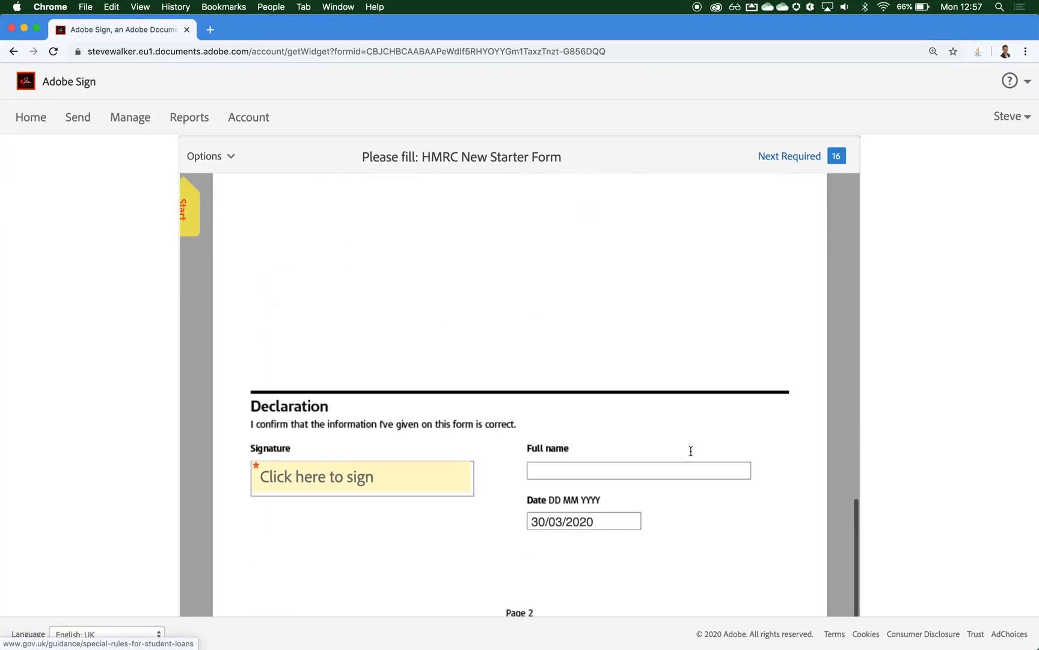
pyautogui.scroll(-3, 690, 451)
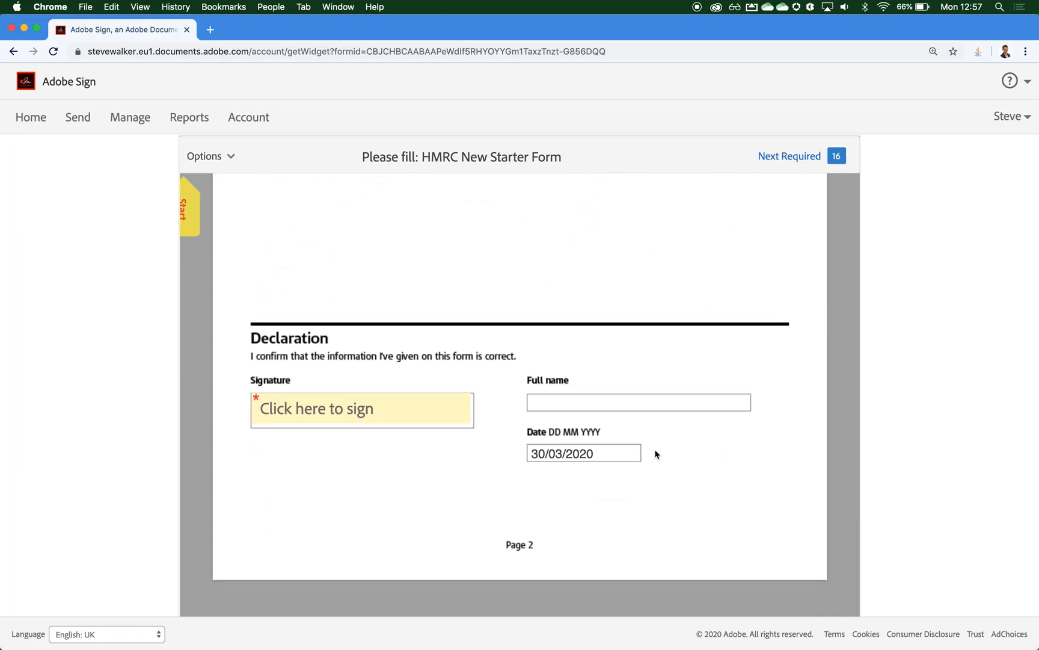
# - Sign the Declaration's Signature field with hand-drawn 'S.W.' initials and apply it
pyautogui.click(338, 412)
pyautogui.click(533, 189)
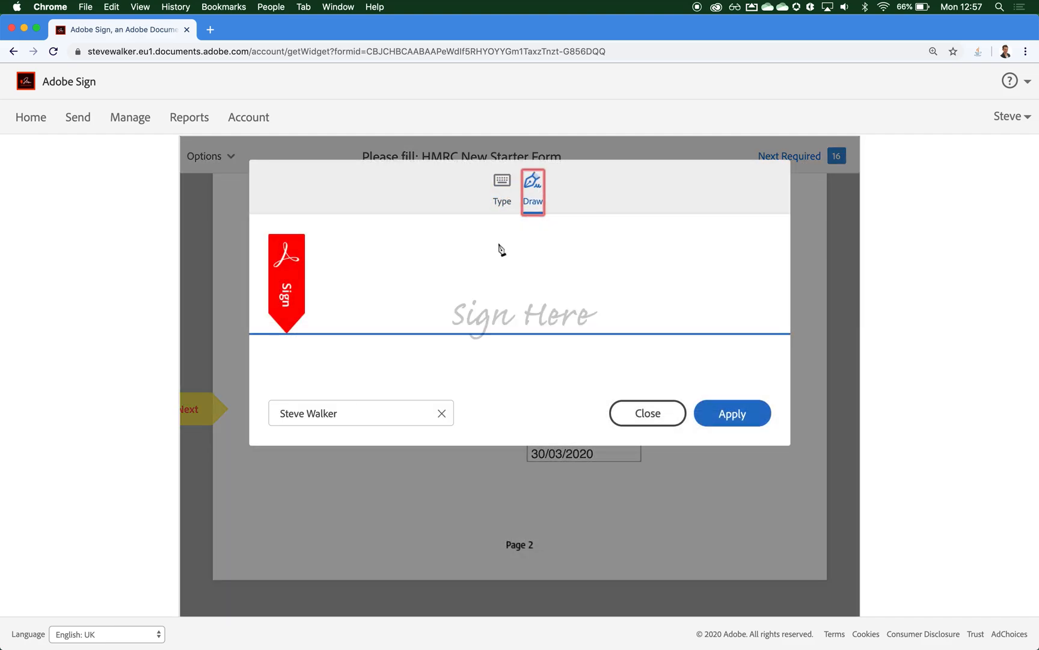
pyautogui.moveTo(500, 244); pyautogui.dragTo(480, 309)
pyautogui.click(532, 311)
pyautogui.moveTo(545, 243)
pyautogui.mouseDown()
pyautogui.moveTo(546, 306)
pyautogui.moveTo(597, 268)
pyautogui.mouseUp()
pyautogui.click(610, 315)
pyautogui.click(716, 414)
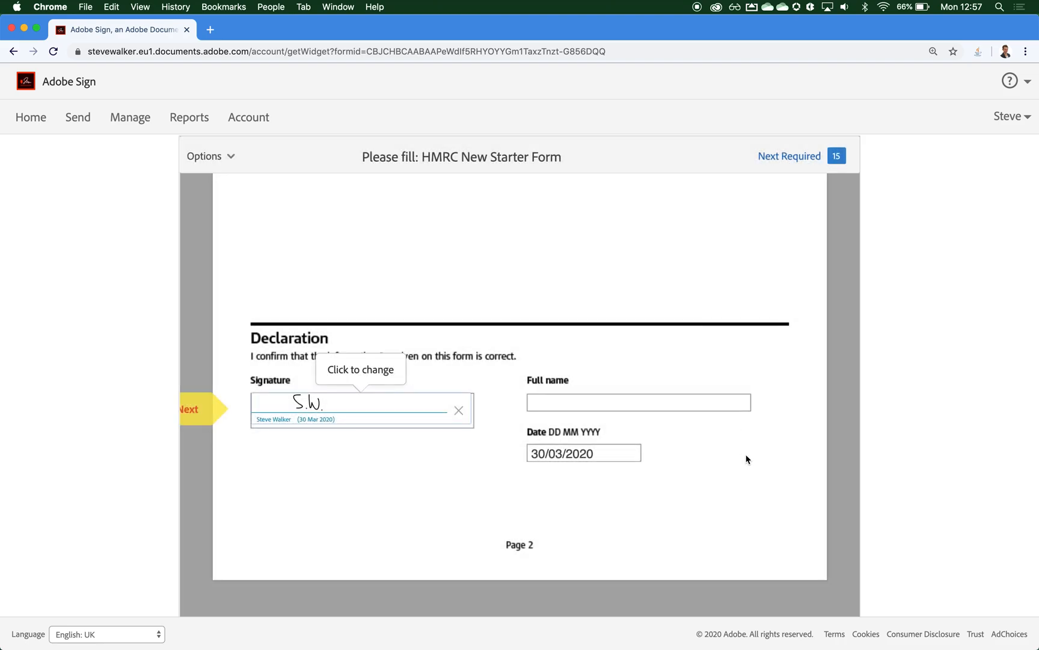